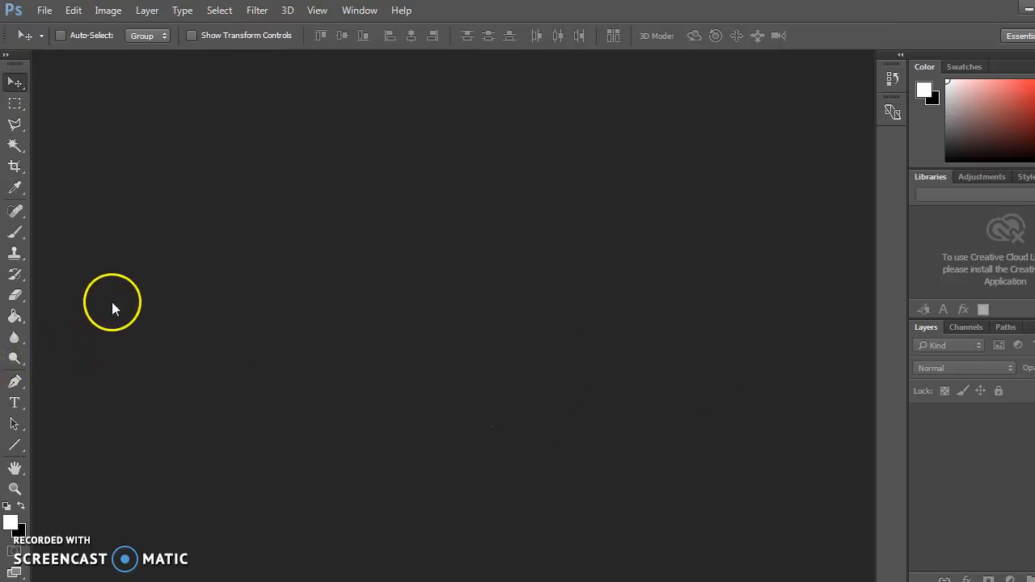
Create a new document with the International Paper type and A4 size.
{"action": "left_click", "coordinate": [44, 11]}
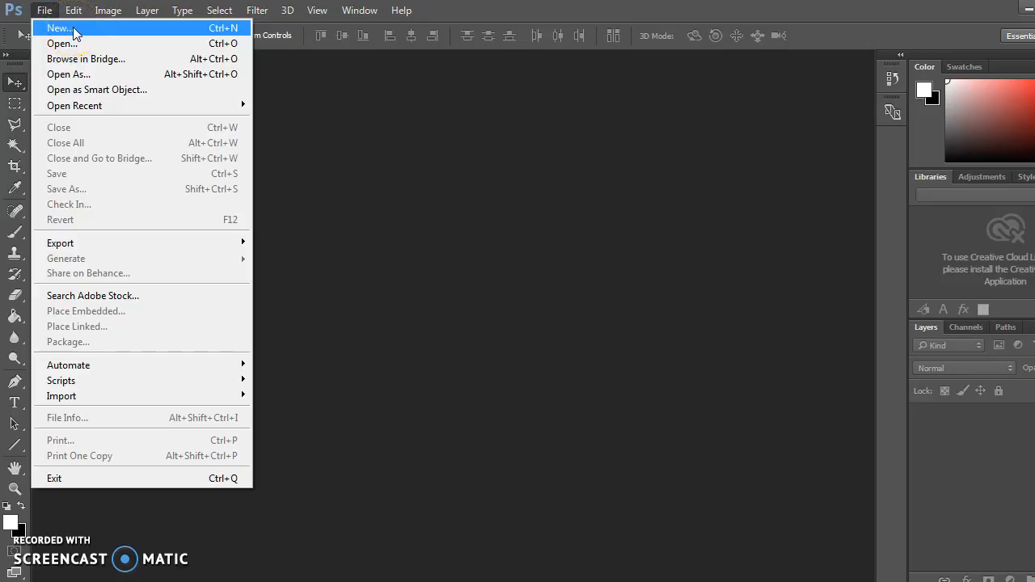
{"action": "left_click", "coordinate": [73, 31]}
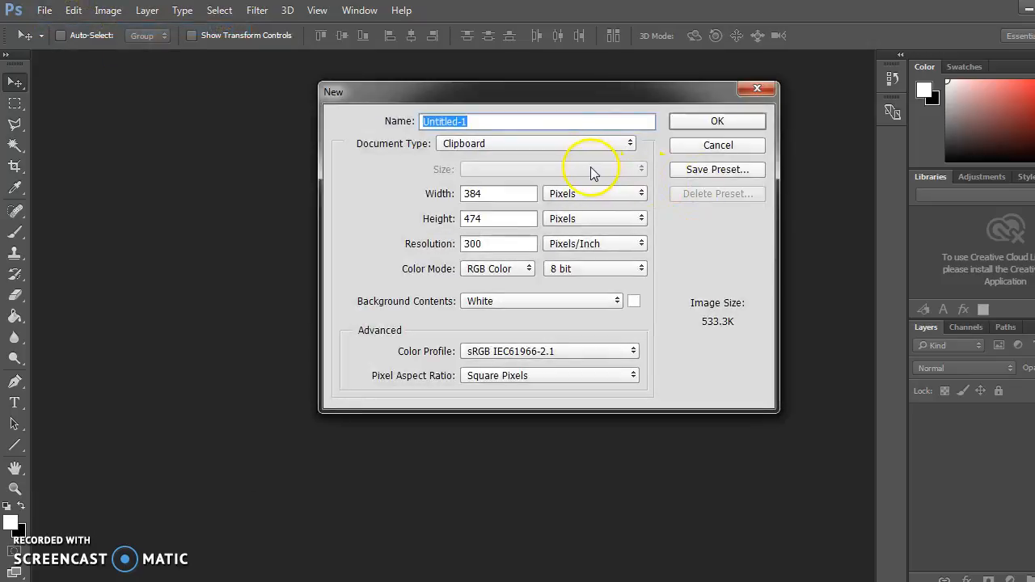
{"action": "left_click_drag", "start_coordinate": [365, 94], "coordinate": [314, 108]}
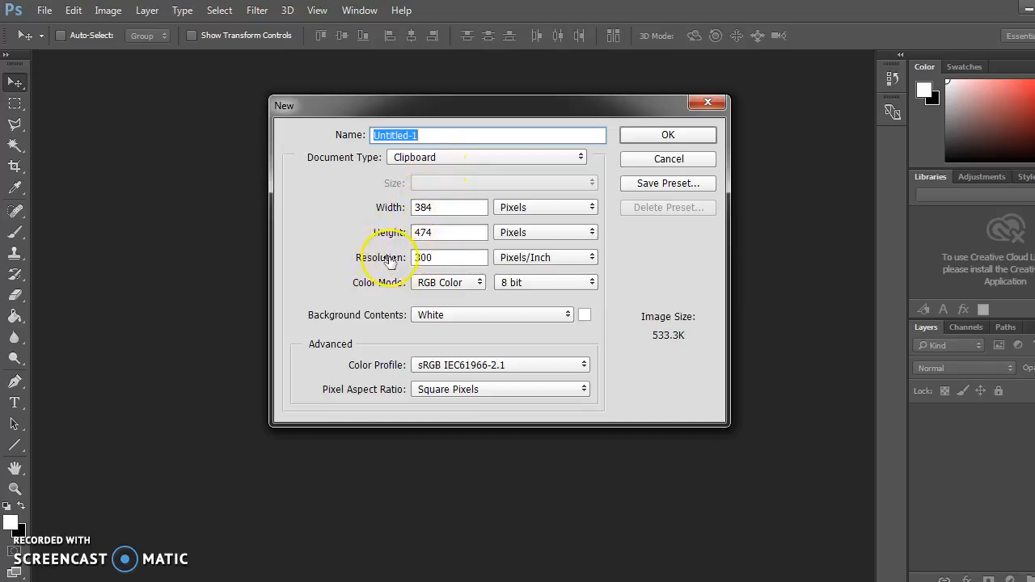
{"action": "left_click", "coordinate": [430, 158]}
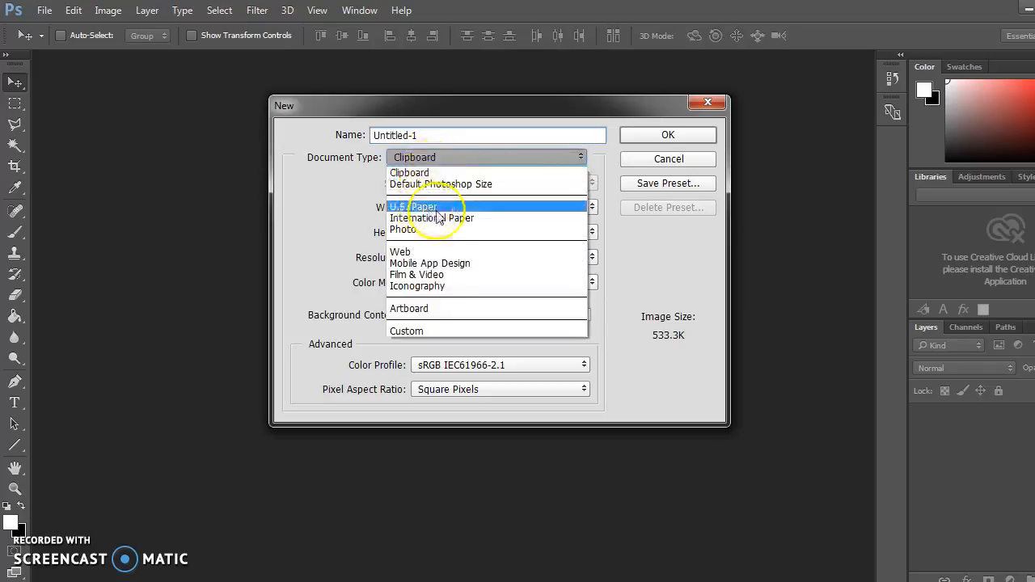
{"action": "left_click", "coordinate": [472, 219]}
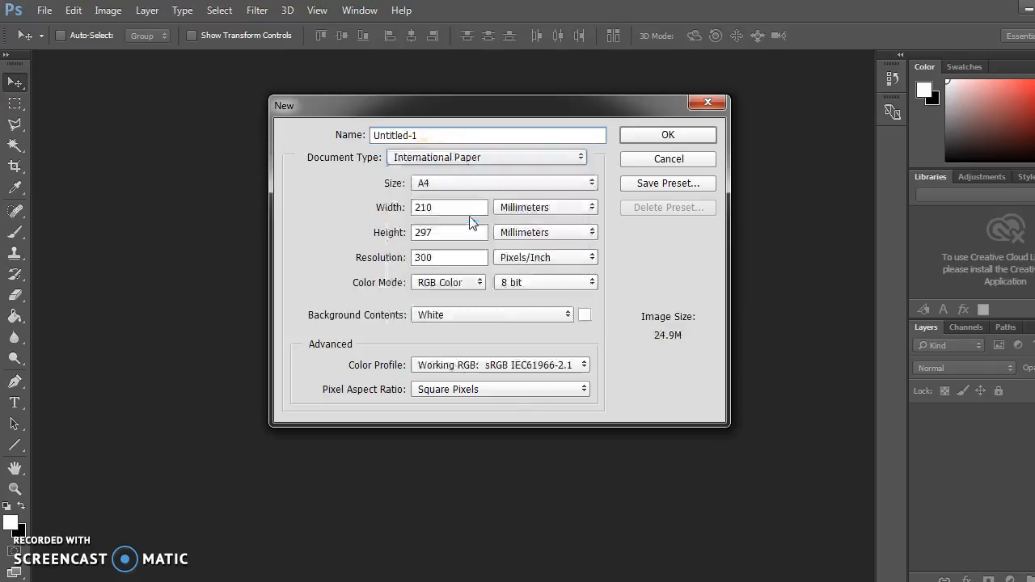
{"action": "left_click", "coordinate": [429, 184]}
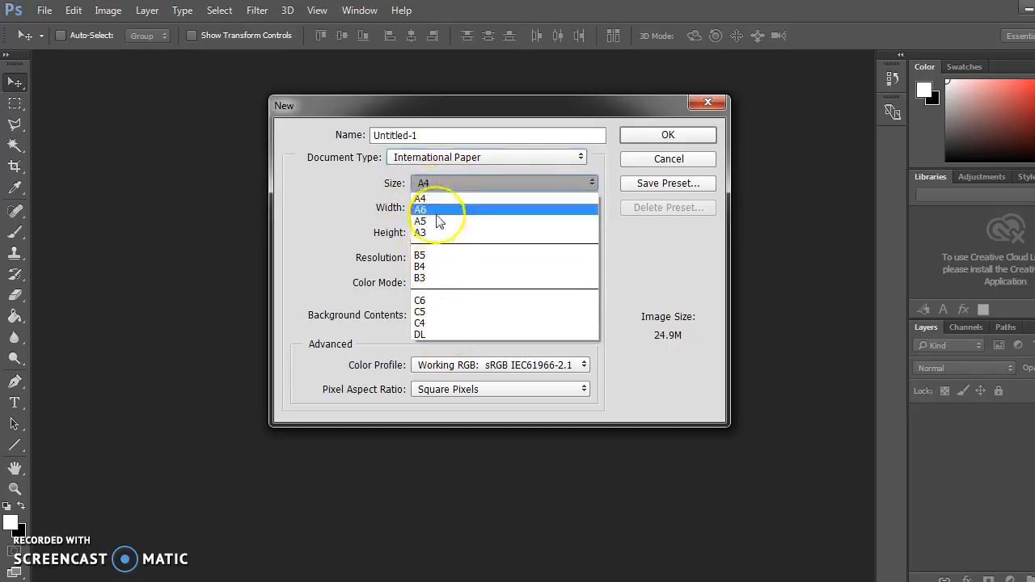
{"action": "left_click", "coordinate": [435, 200]}
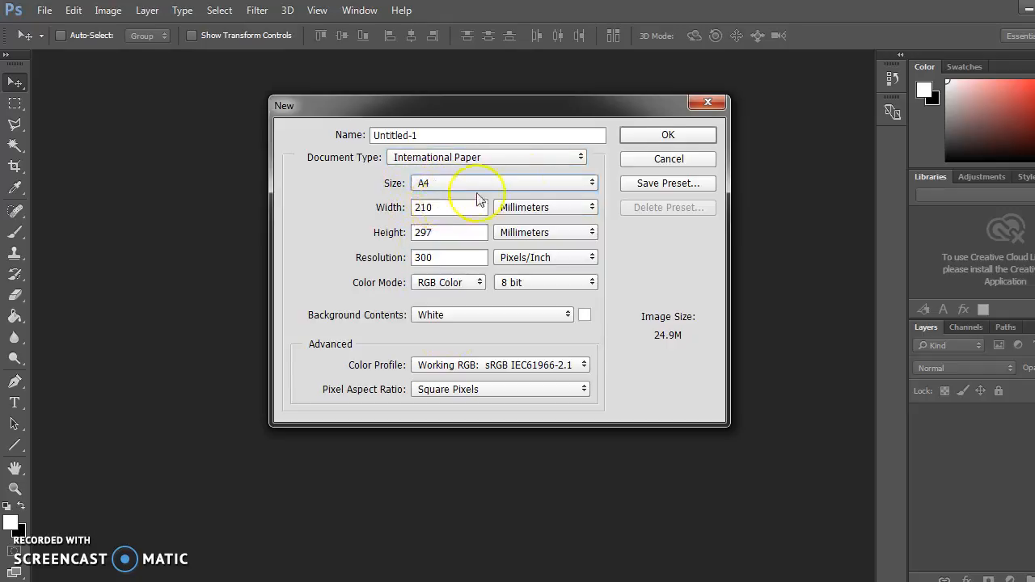
{"action": "left_click", "coordinate": [682, 138]}
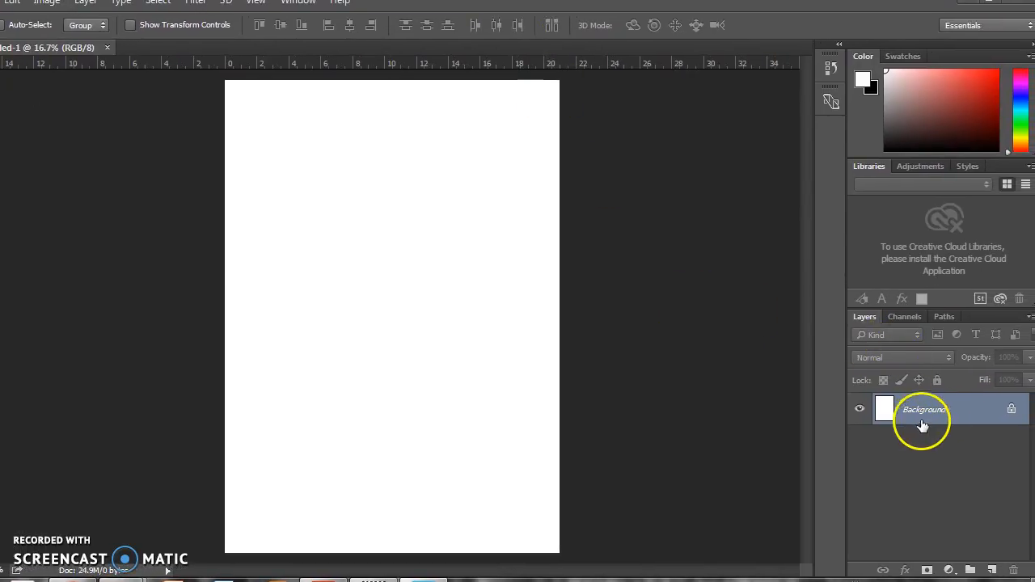
Convert the locked Background into the regular layer Layer 0 and add three empty layers above it.
{"action": "double_click", "coordinate": [977, 411]}
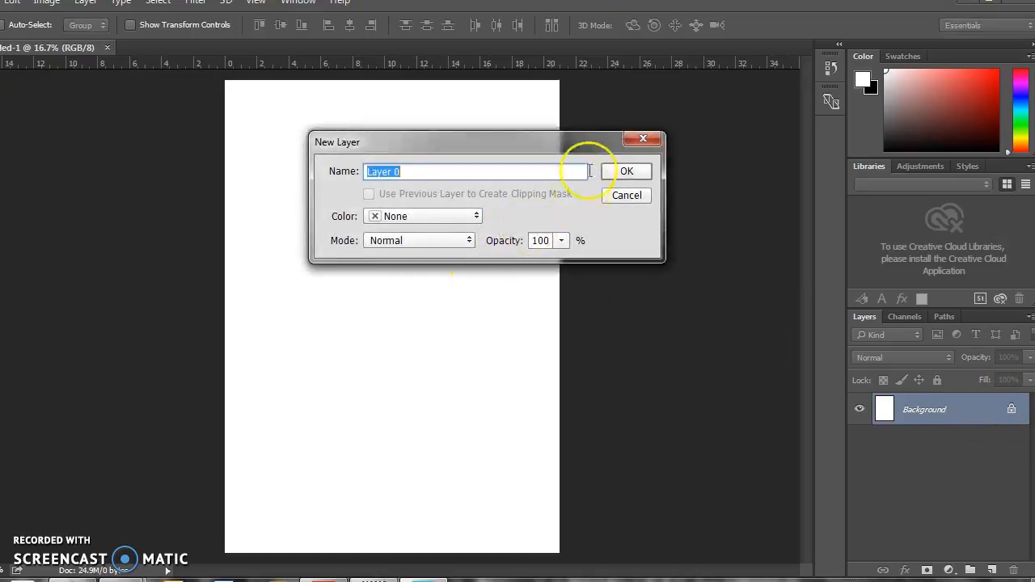
{"action": "left_click", "coordinate": [629, 172]}
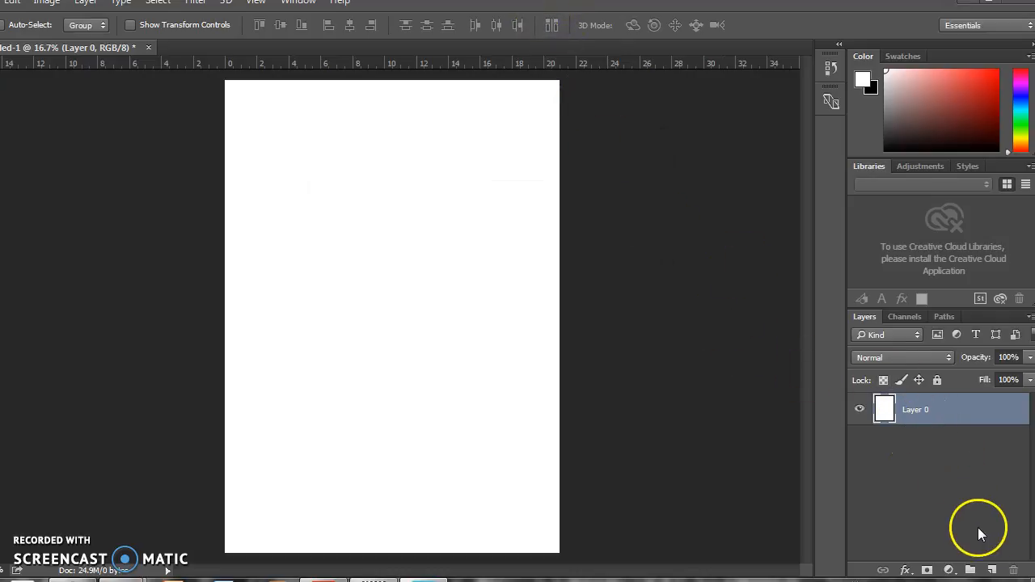
{"action": "left_click", "coordinate": [992, 570]}
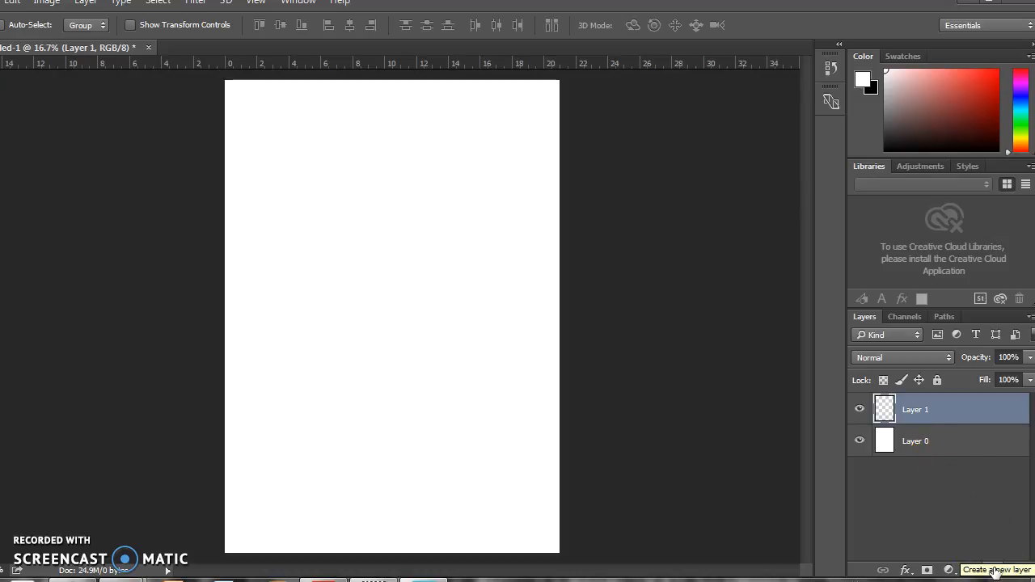
{"action": "left_click", "coordinate": [993, 570]}
{"action": "left_click", "coordinate": [993, 570]}
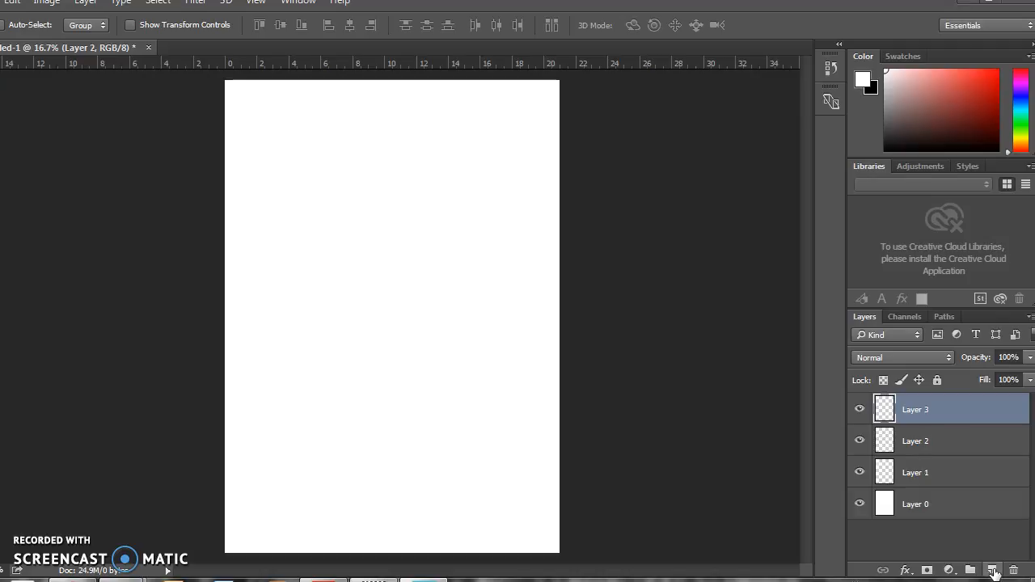
Delete the two uppermost empty layers, Layer 3 and Layer 2.
{"action": "left_click_drag", "start_coordinate": [908, 407], "coordinate": [1019, 570]}
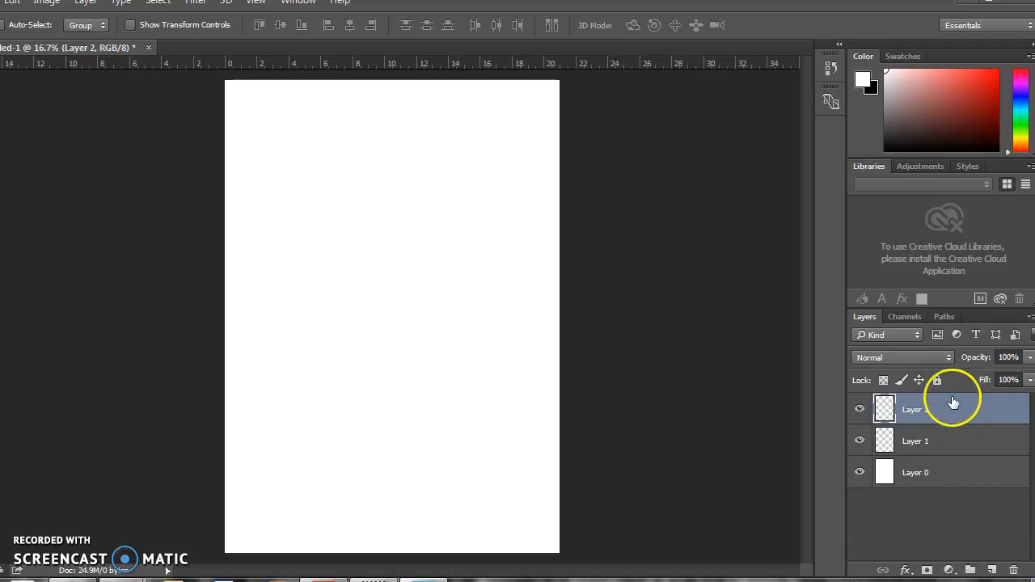
{"action": "left_click", "coordinate": [1014, 570]}
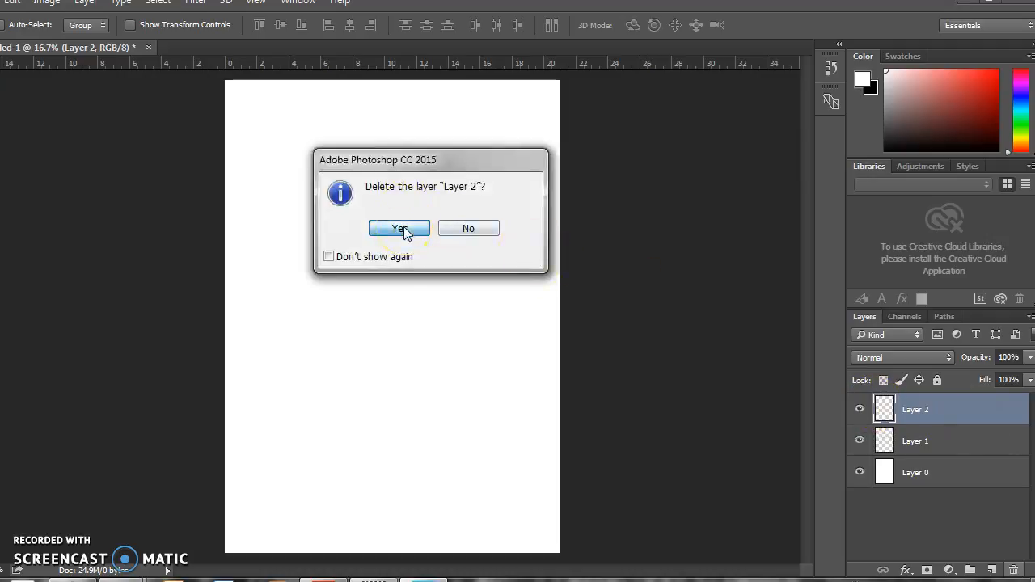
{"action": "left_click", "coordinate": [401, 229]}
Rename Layer 1 as "new layer".
{"action": "left_click", "coordinate": [914, 417]}
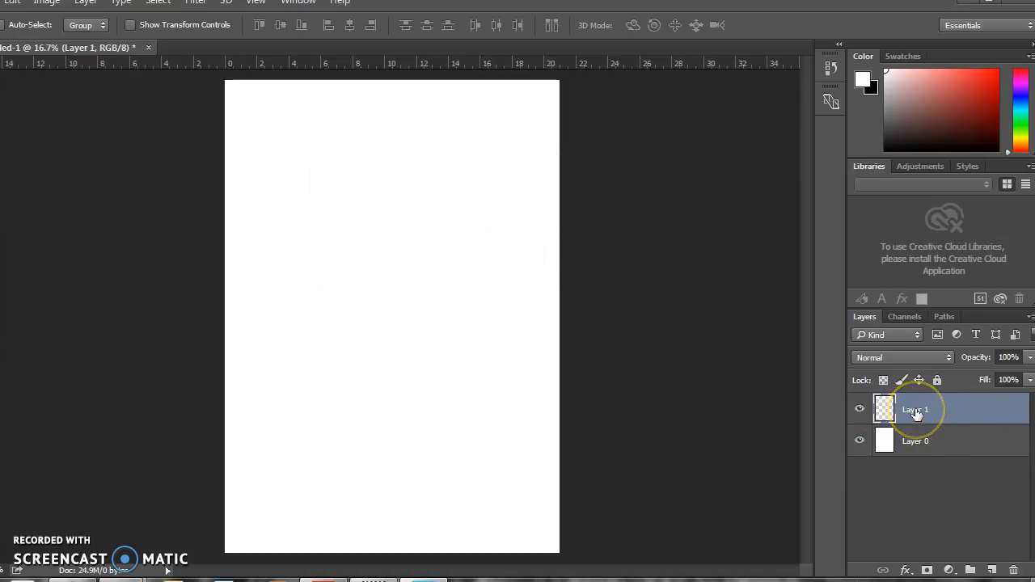
{"action": "double_click", "coordinate": [915, 411]}
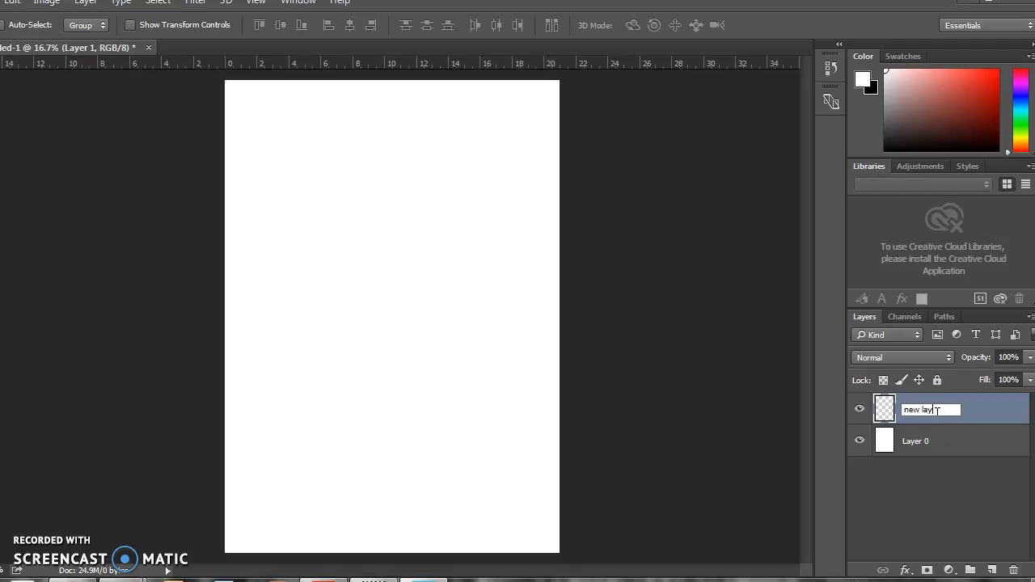
{"action": "key", "text": "Return"}
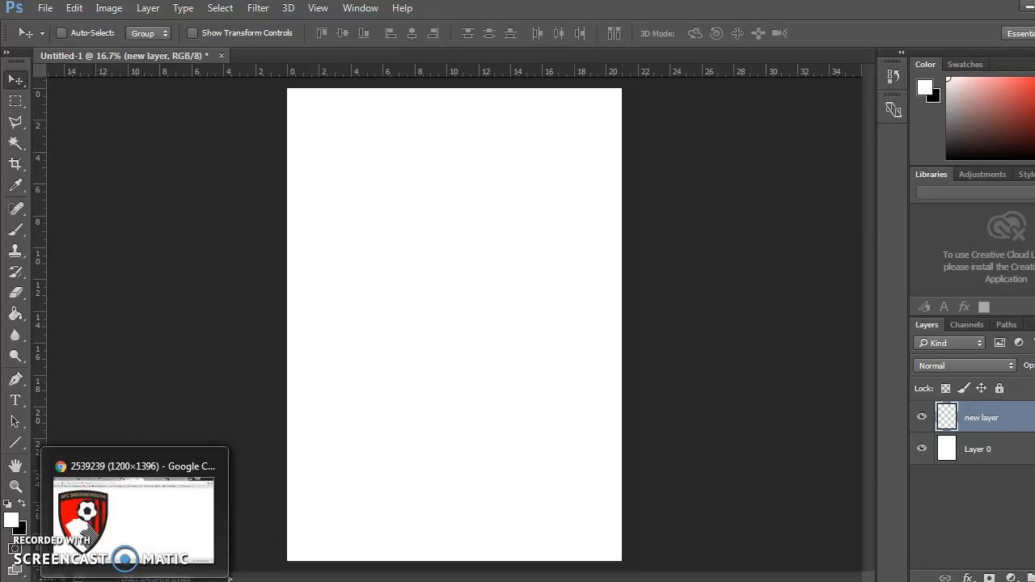
Switch to Chrome, look through the open image pages and copy the AFC Bournemouth crest image.
{"action": "left_click", "coordinate": [135, 581]}
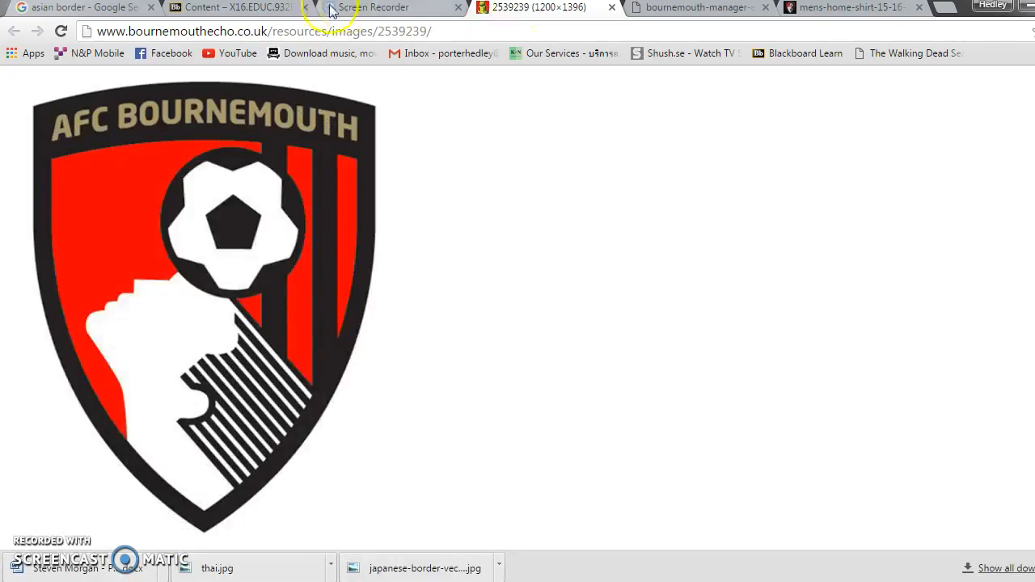
{"action": "left_click", "coordinate": [679, 9]}
{"action": "left_click", "coordinate": [850, 10]}
{"action": "left_click", "coordinate": [683, 11]}
{"action": "left_click", "coordinate": [544, 10]}
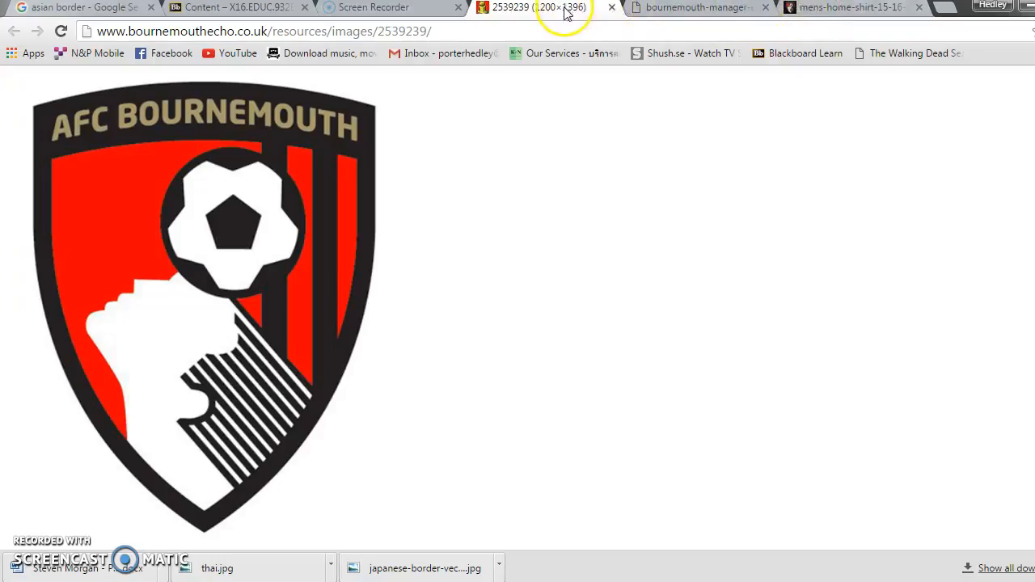
{"action": "right_click", "coordinate": [222, 230]}
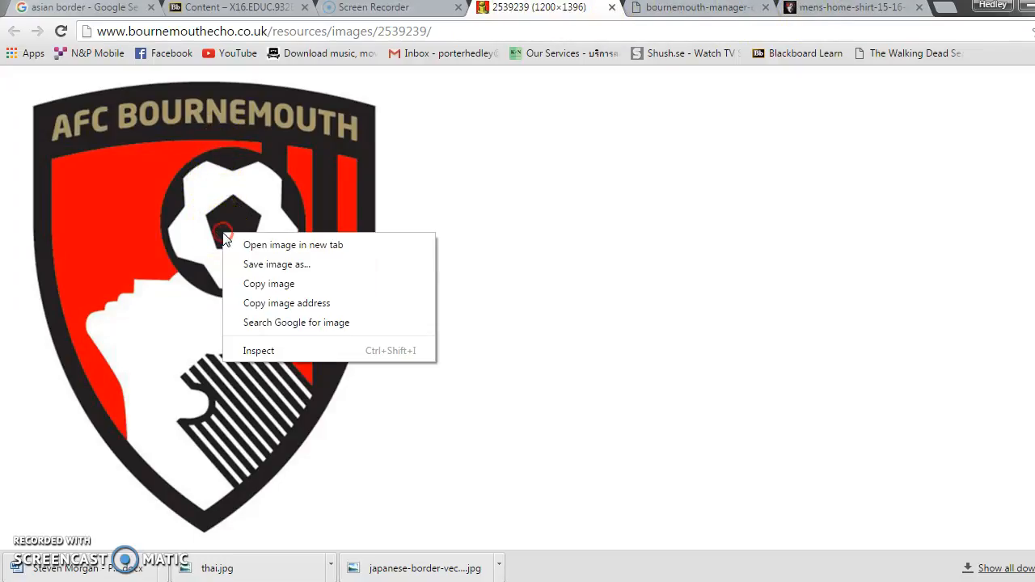
{"action": "left_click", "coordinate": [289, 292]}
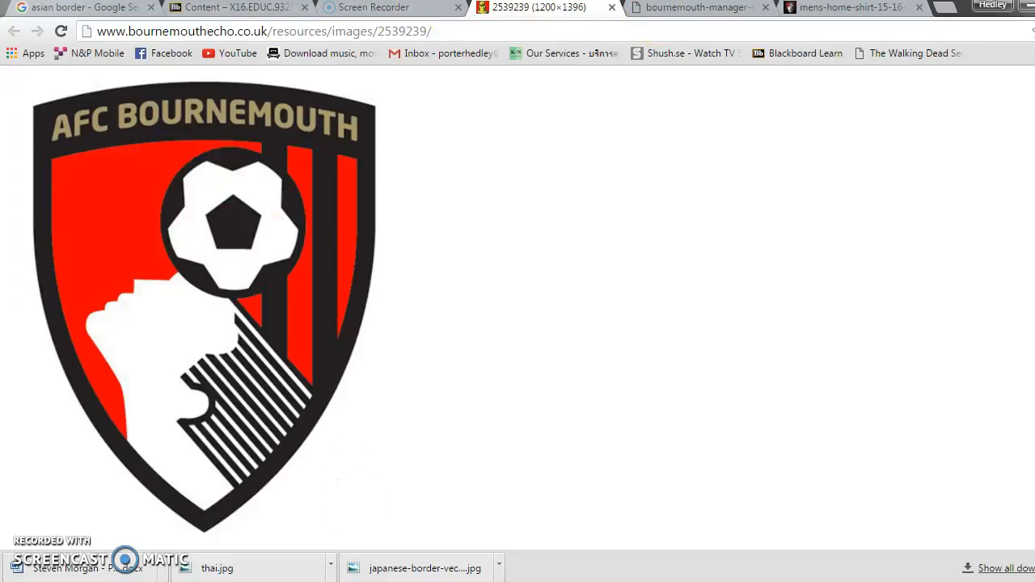
Switch back to Photoshop, paste the copied crest onto "new layer" and shift it slightly up and to the right on the page.
{"action": "key", "text": "alt+Tab"}
{"action": "right_click", "coordinate": [380, 211]}
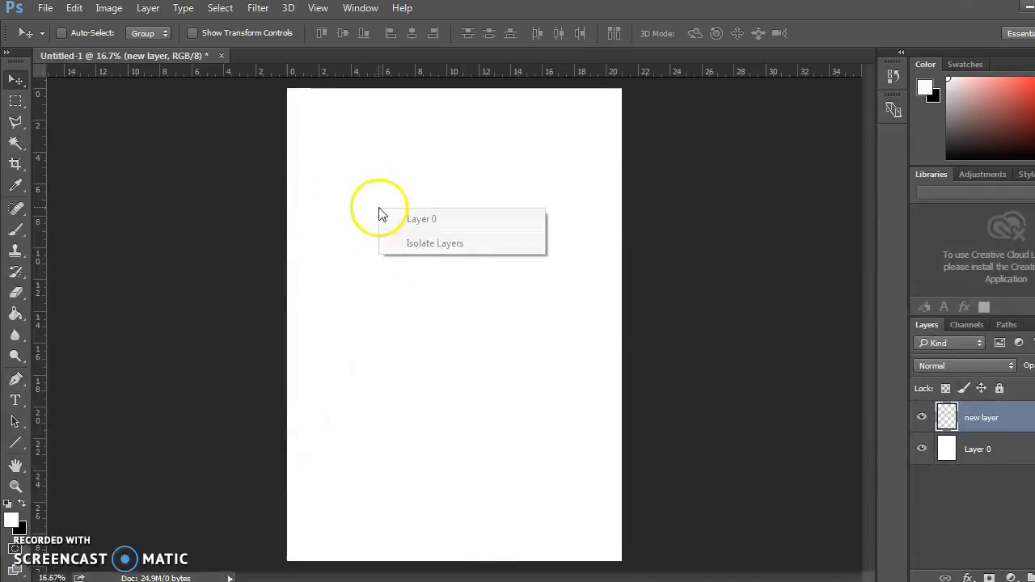
{"action": "left_click", "coordinate": [960, 403]}
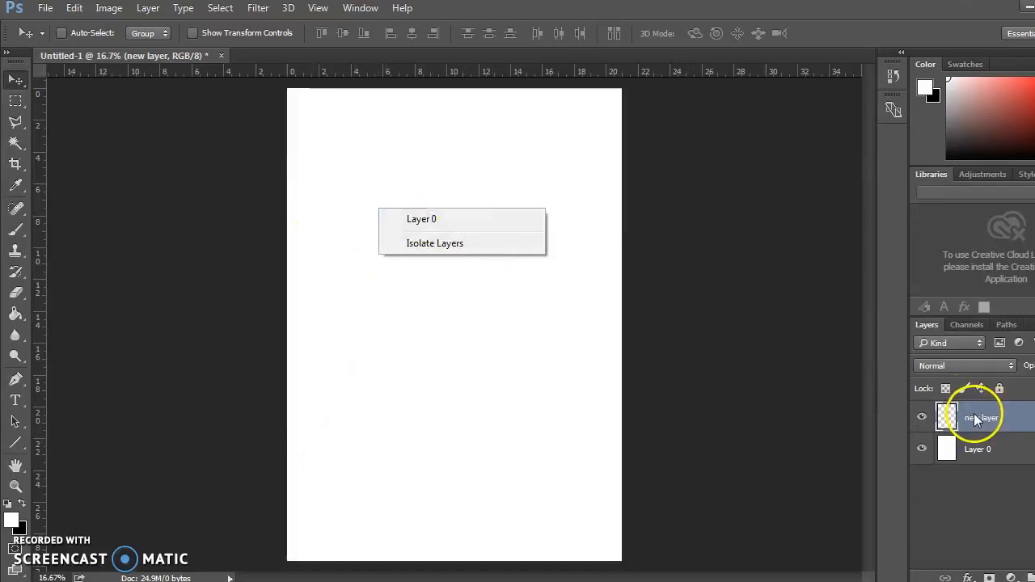
{"action": "left_click", "coordinate": [439, 300]}
{"action": "right_click", "coordinate": [499, 260]}
{"action": "left_click", "coordinate": [461, 234]}
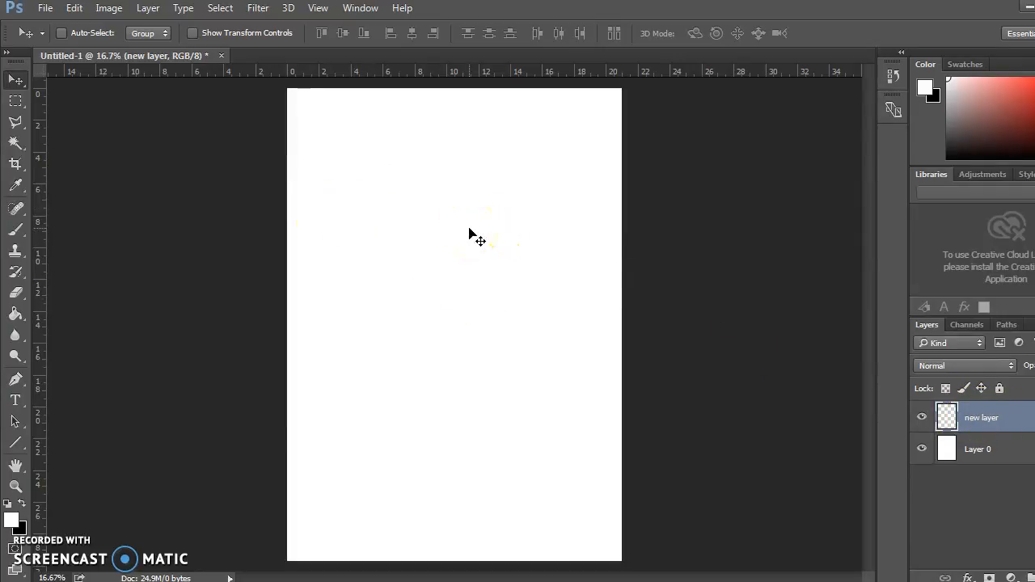
{"action": "key", "text": "ctrl+v"}
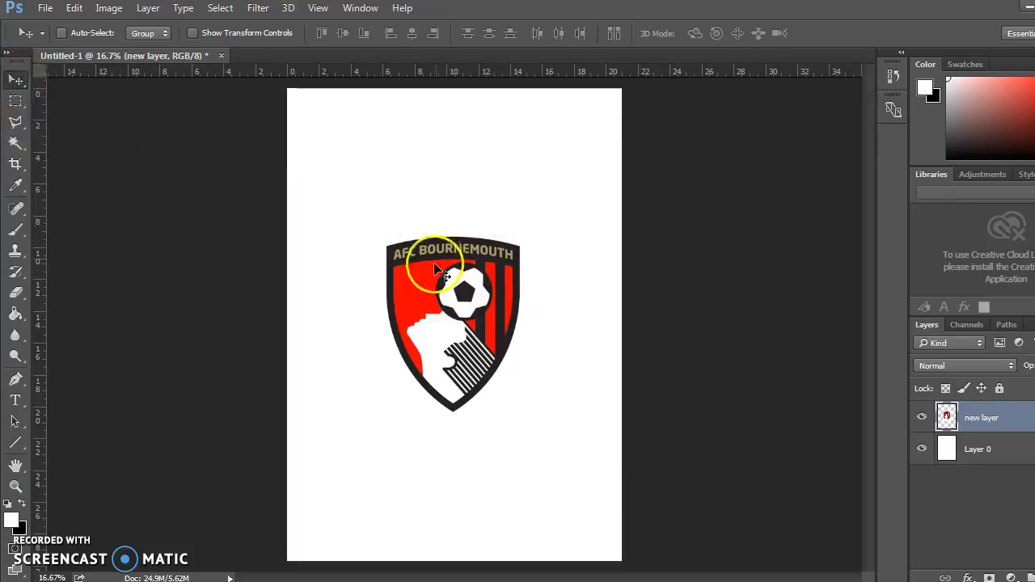
{"action": "left_click_drag", "start_coordinate": [434, 283], "coordinate": [480, 270]}
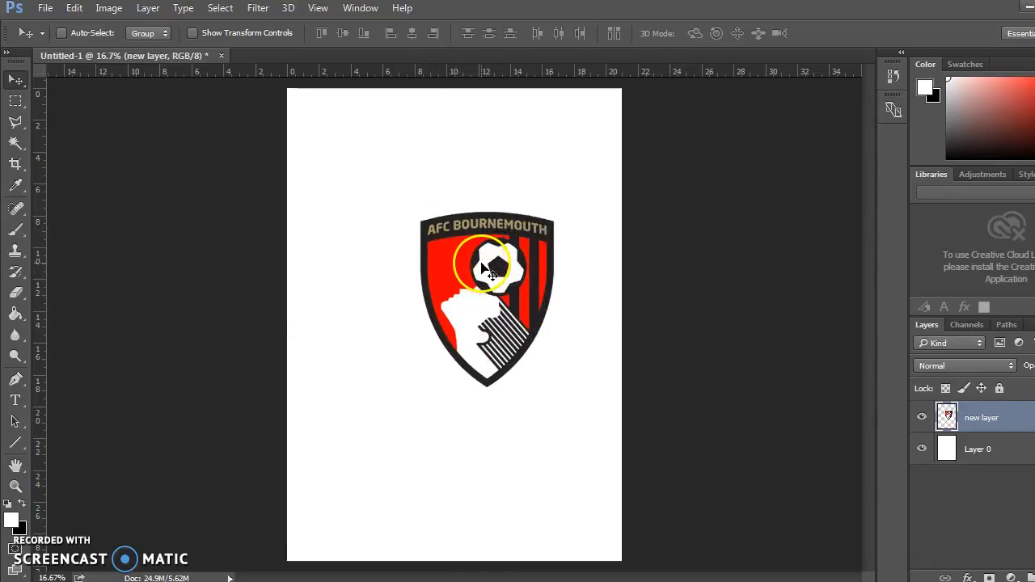
Scale the crest to about 89% with Free Transform and move it to the left side of the page above the middle.
{"action": "key", "text": "ctrl"}
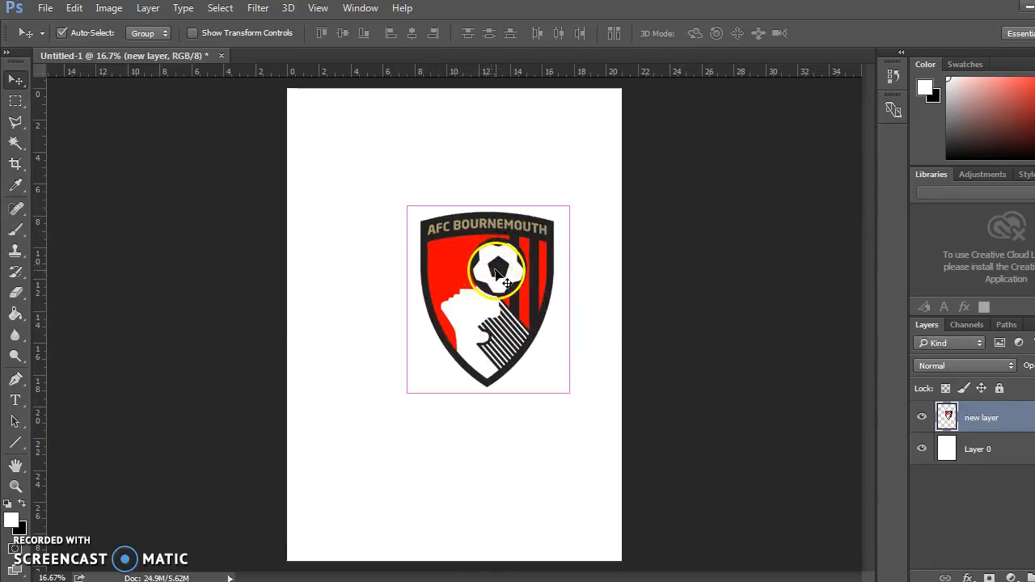
{"action": "key", "text": "ctrl+t"}
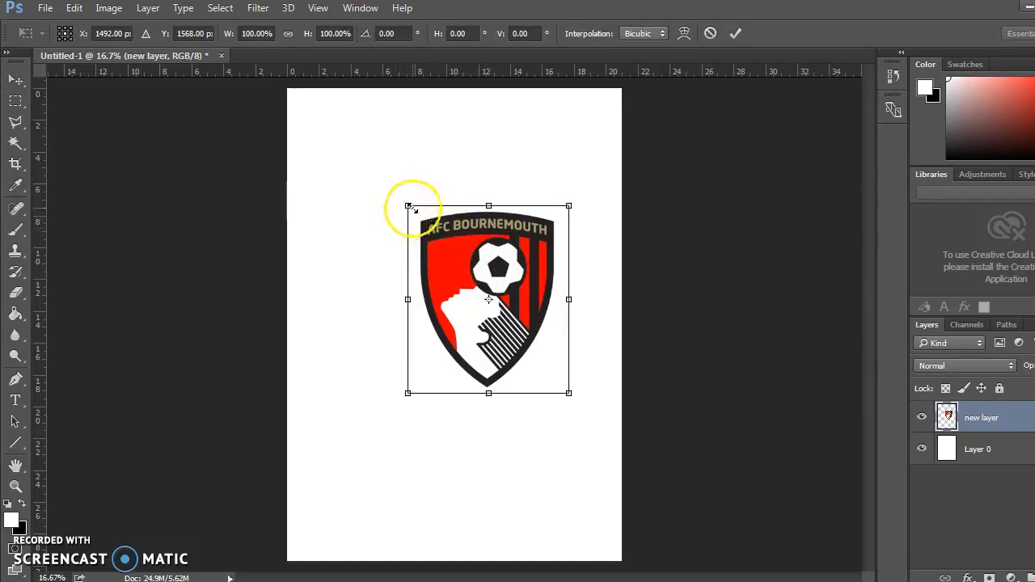
{"action": "left_click_drag", "start_coordinate": [407, 206], "coordinate": [380, 183]}
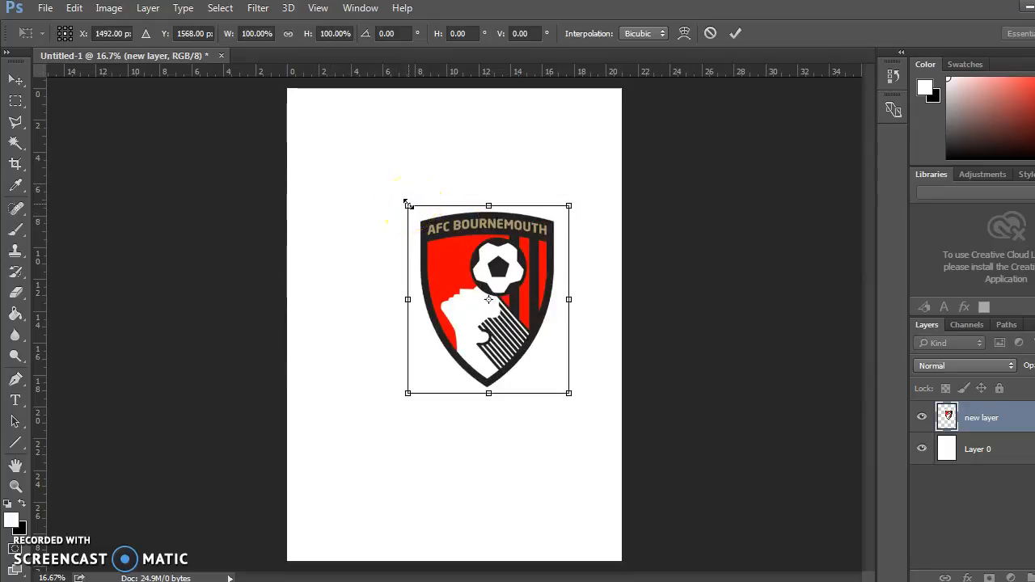
{"action": "left_click_drag", "start_coordinate": [399, 198], "coordinate": [383, 181]}
{"action": "left_click_drag", "start_coordinate": [414, 212], "coordinate": [385, 253]}
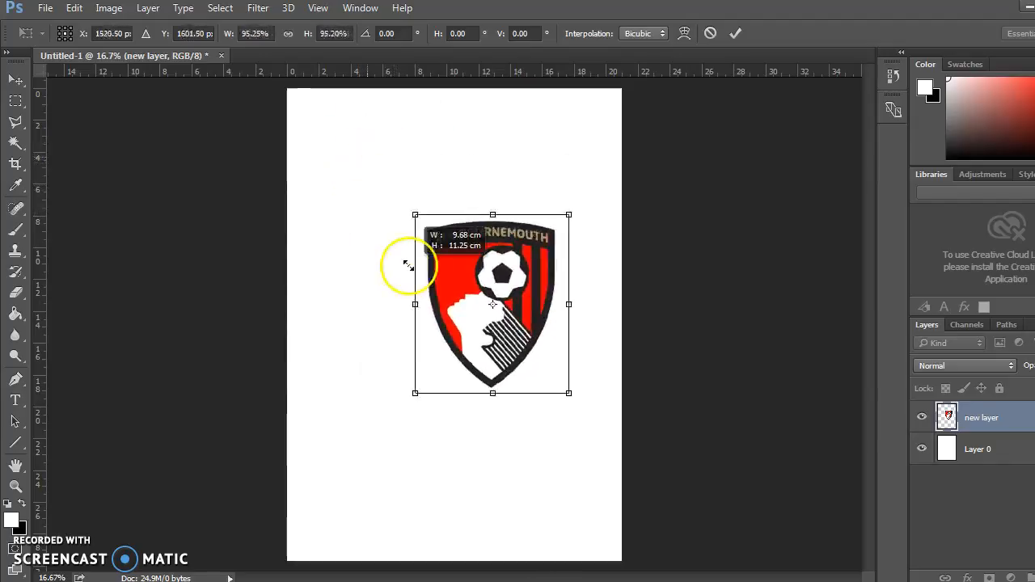
{"action": "left_click_drag", "start_coordinate": [343, 160], "coordinate": [395, 197]}
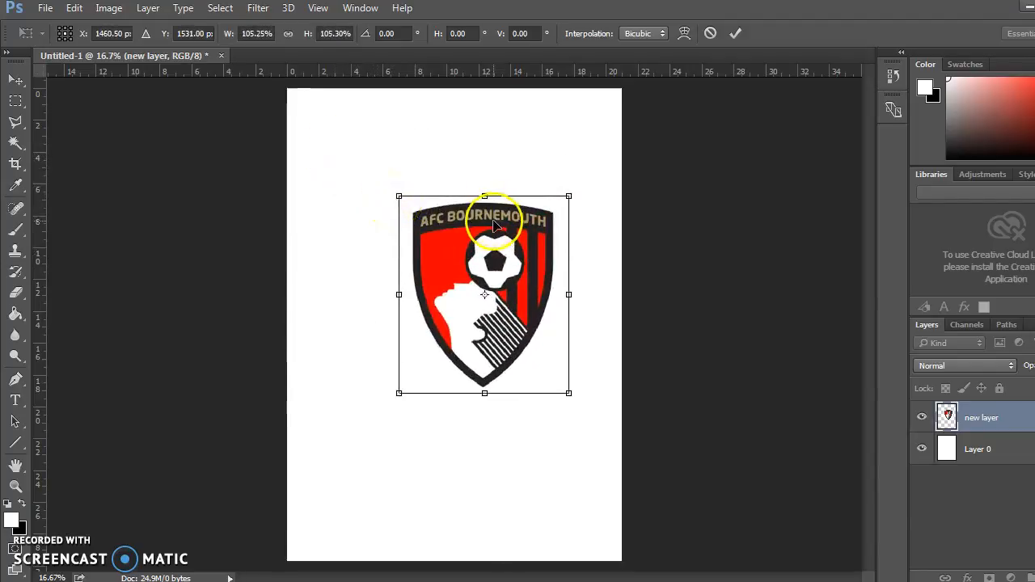
{"action": "left_click_drag", "start_coordinate": [398, 197], "coordinate": [425, 228]}
{"action": "left_click_drag", "start_coordinate": [509, 288], "coordinate": [395, 265]}
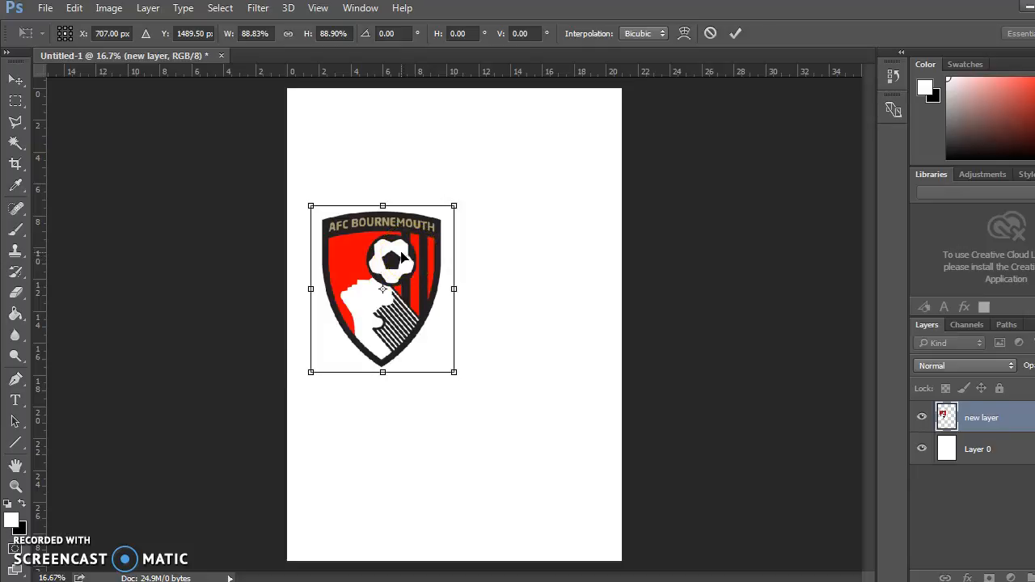
{"action": "key", "text": "Return"}
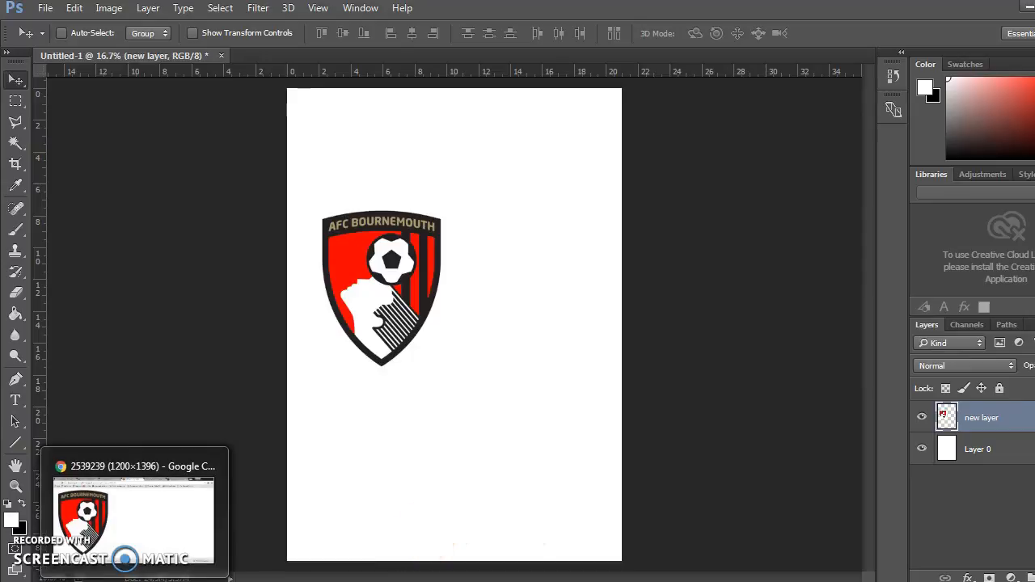
Switch to Chrome and copy the red and black AFC Bournemouth home shirt image.
{"action": "left_click", "coordinate": [135, 578]}
{"action": "left_click", "coordinate": [849, 7]}
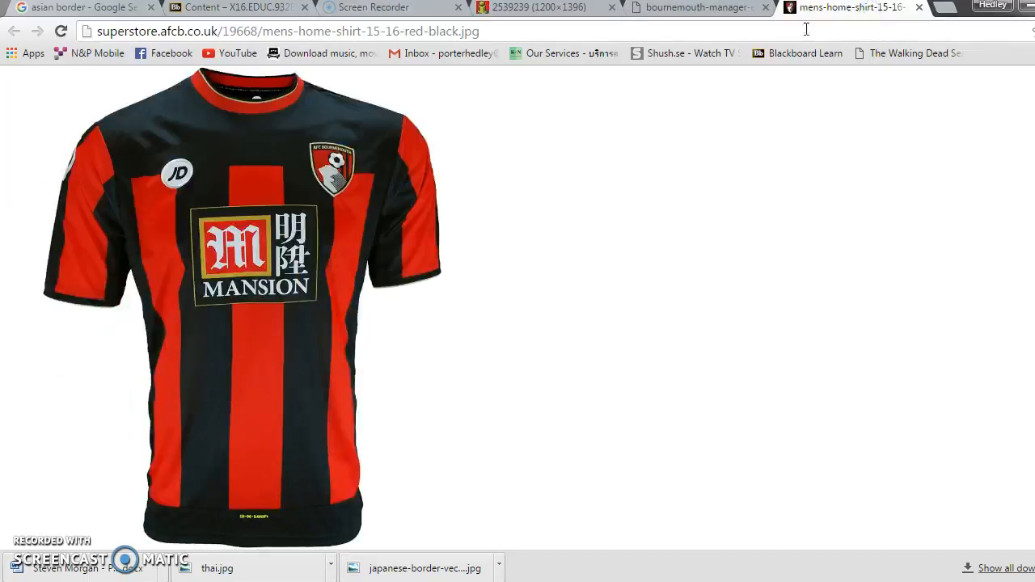
{"action": "right_click", "coordinate": [295, 229]}
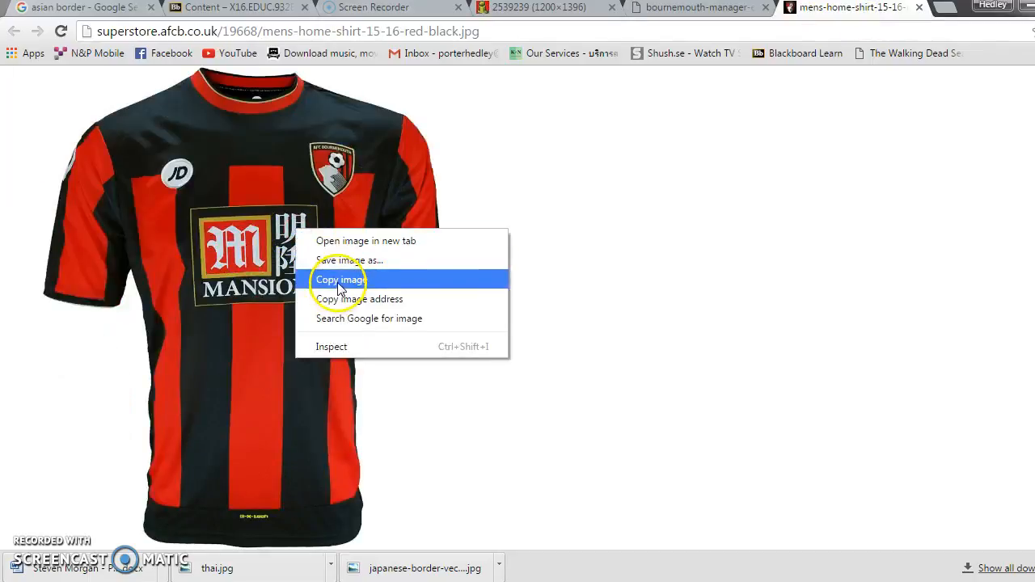
{"action": "left_click", "coordinate": [338, 280]}
Switch back to Photoshop, paste the shirt image and move it to the upper right of the page beside the crest.
{"action": "key", "text": "alt+Tab"}
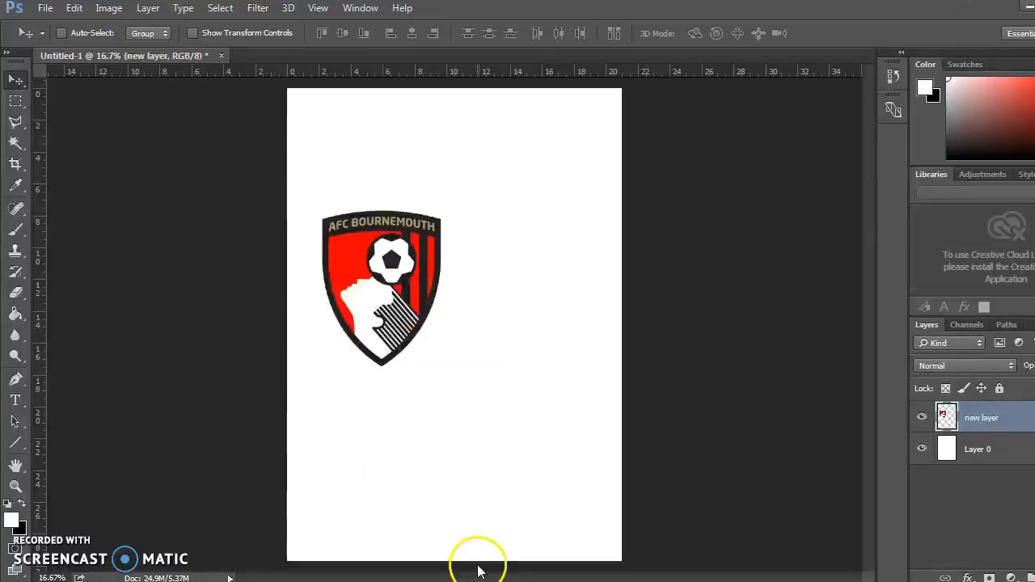
{"action": "key", "text": "ctrl+v"}
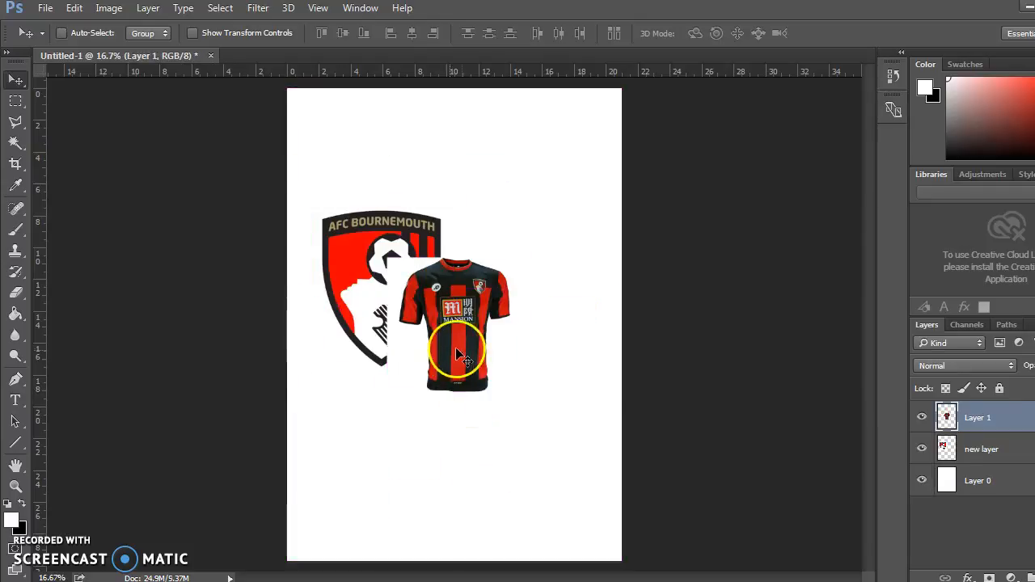
{"action": "left_click_drag", "start_coordinate": [437, 314], "coordinate": [494, 363]}
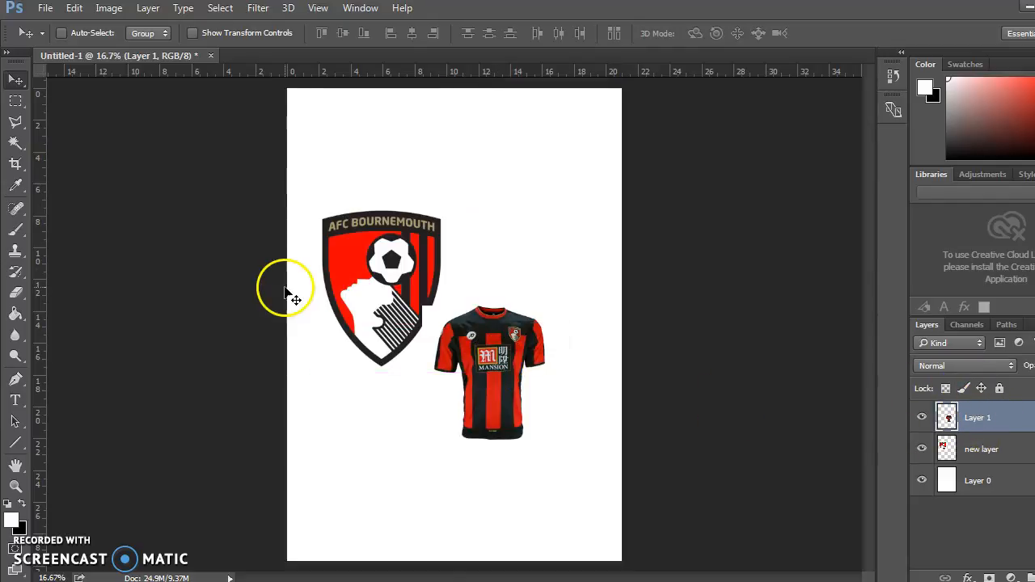
{"action": "left_click_drag", "start_coordinate": [484, 354], "coordinate": [532, 229]}
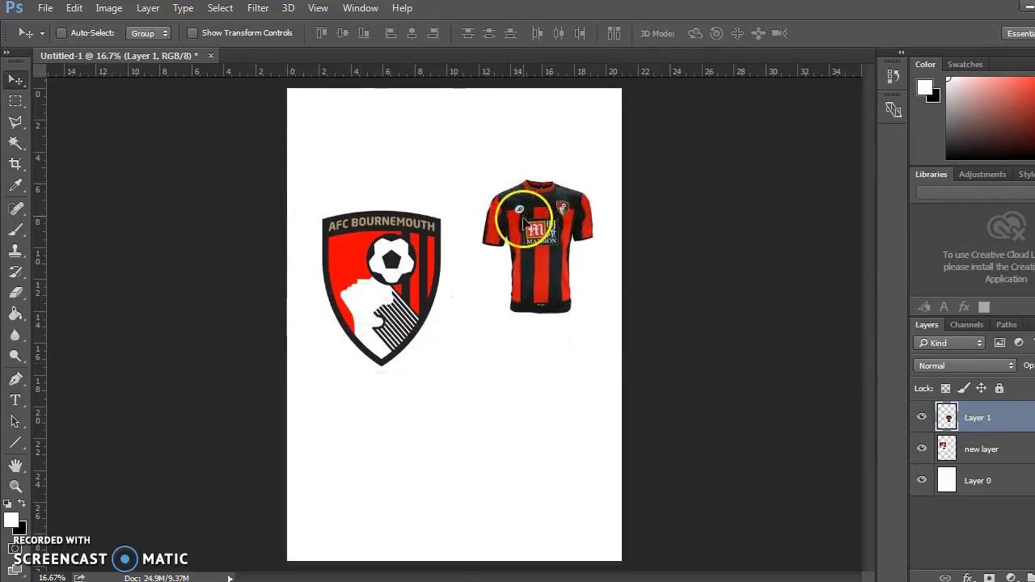
Select Layer 0, make black (000000) the foreground colour and fill the page background with the Paint Bucket tool.
{"action": "double_click", "coordinate": [980, 481]}
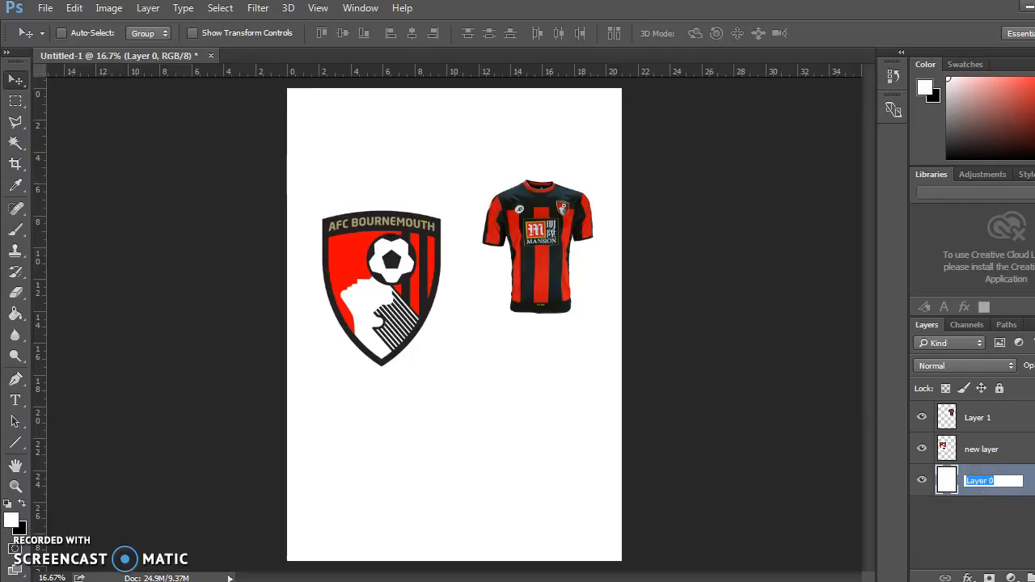
{"action": "left_click", "coordinate": [1024, 492]}
{"action": "double_click", "coordinate": [1024, 495]}
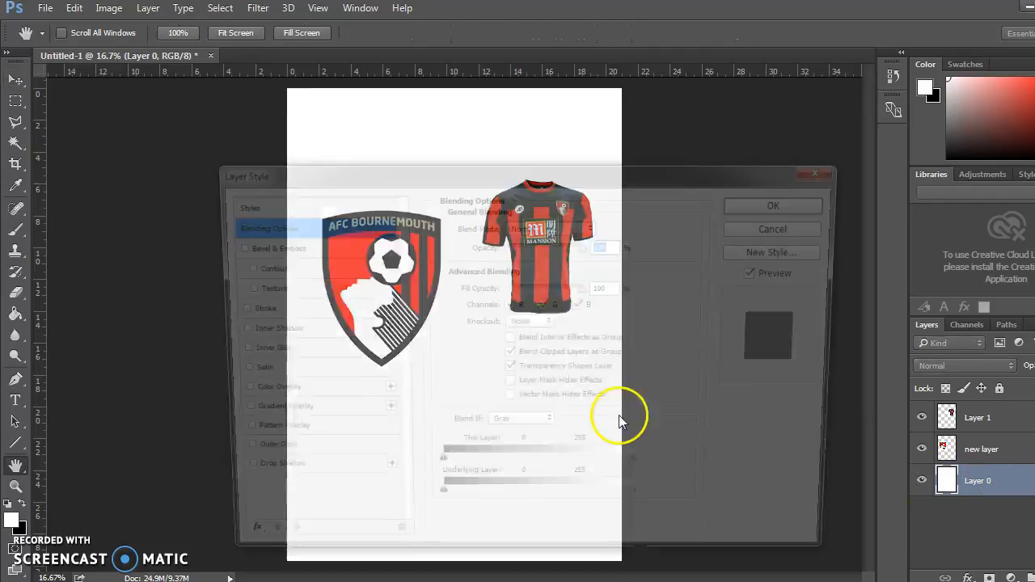
{"action": "left_click", "coordinate": [786, 225]}
{"action": "left_click", "coordinate": [21, 505]}
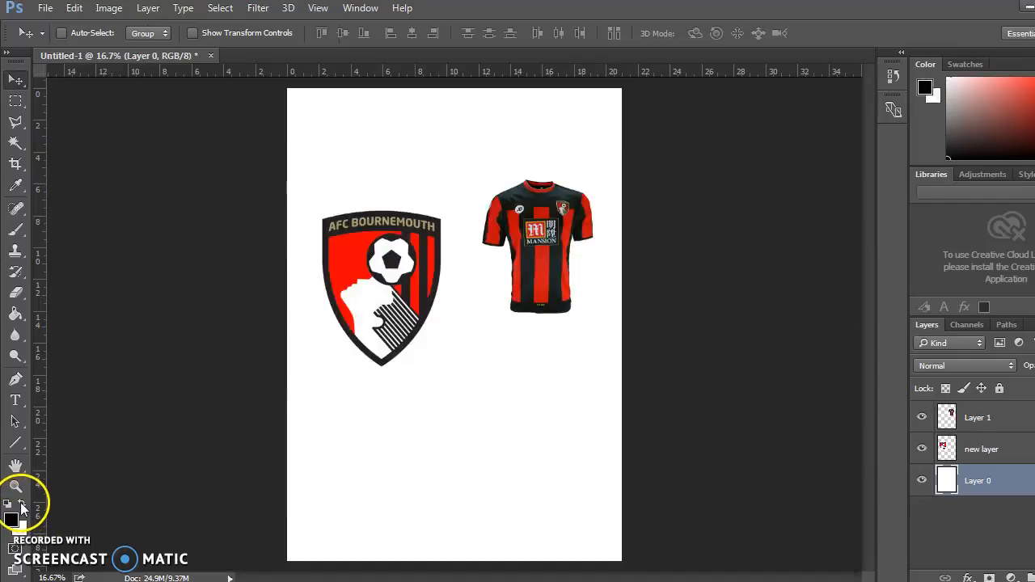
{"action": "left_click", "coordinate": [13, 519]}
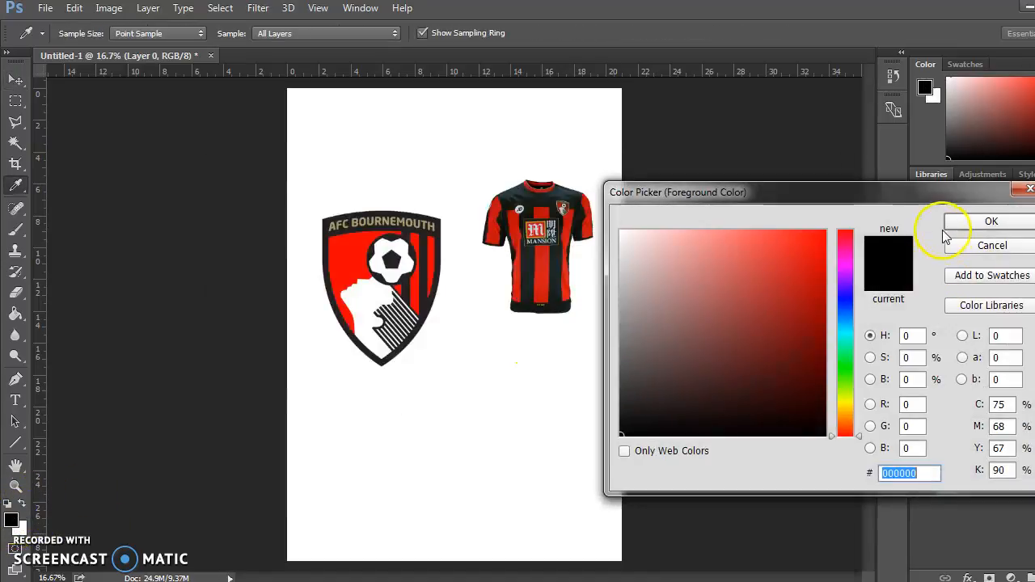
{"action": "left_click", "coordinate": [958, 221]}
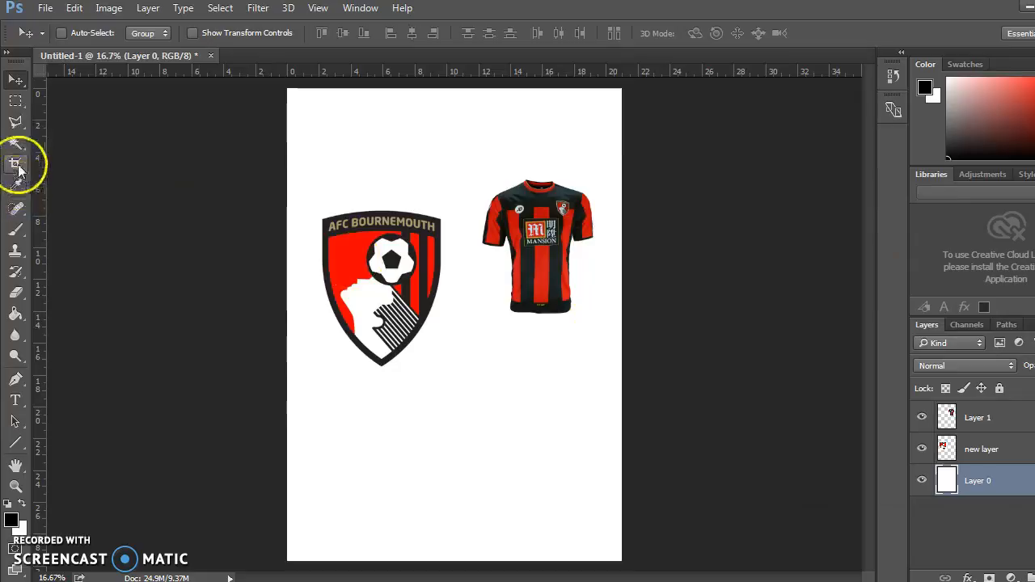
{"action": "left_click", "coordinate": [14, 315]}
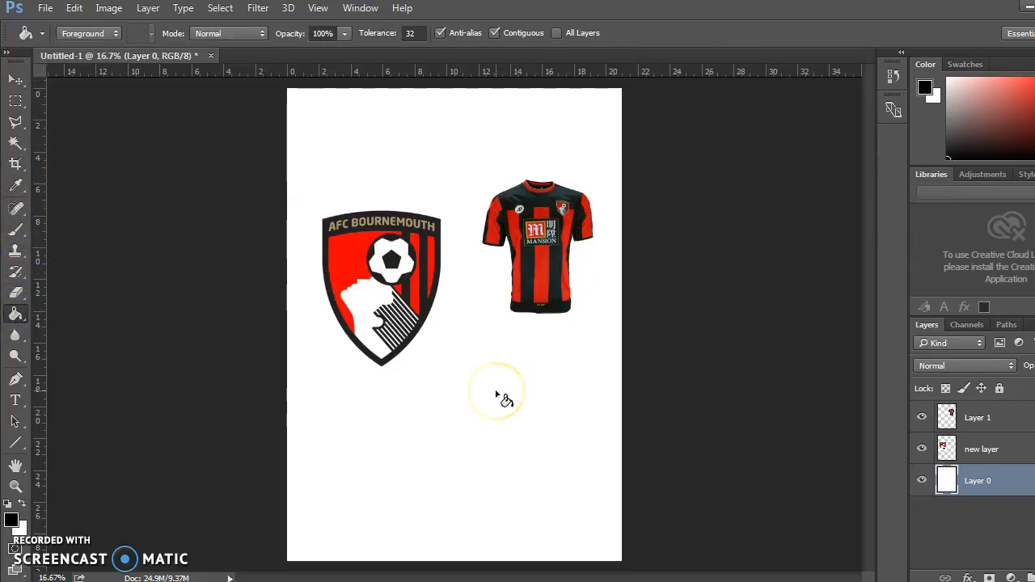
{"action": "left_click", "coordinate": [502, 398]}
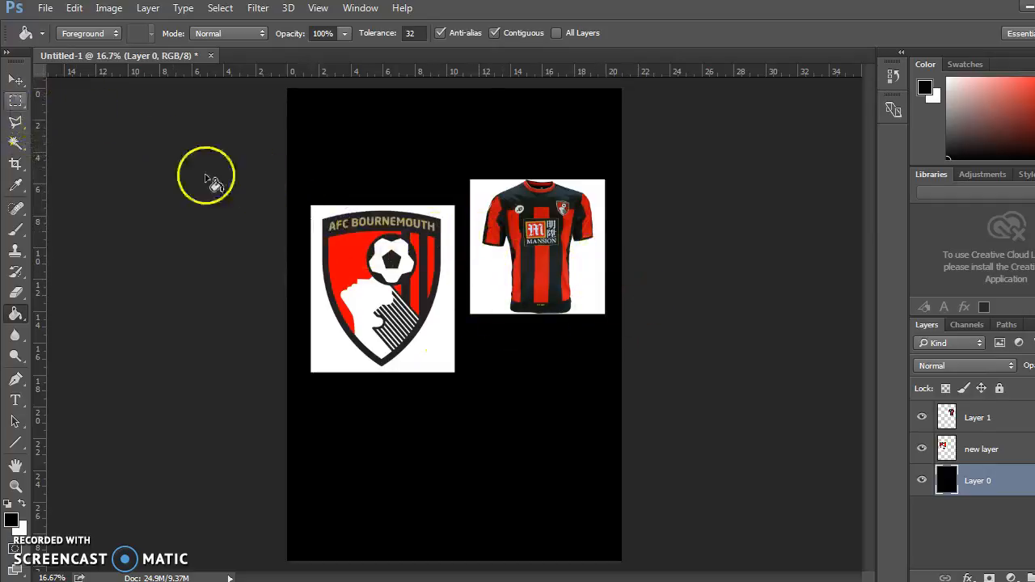
Select Layer 1 and move the shirt image slightly up with the Move tool.
{"action": "left_click", "coordinate": [16, 80]}
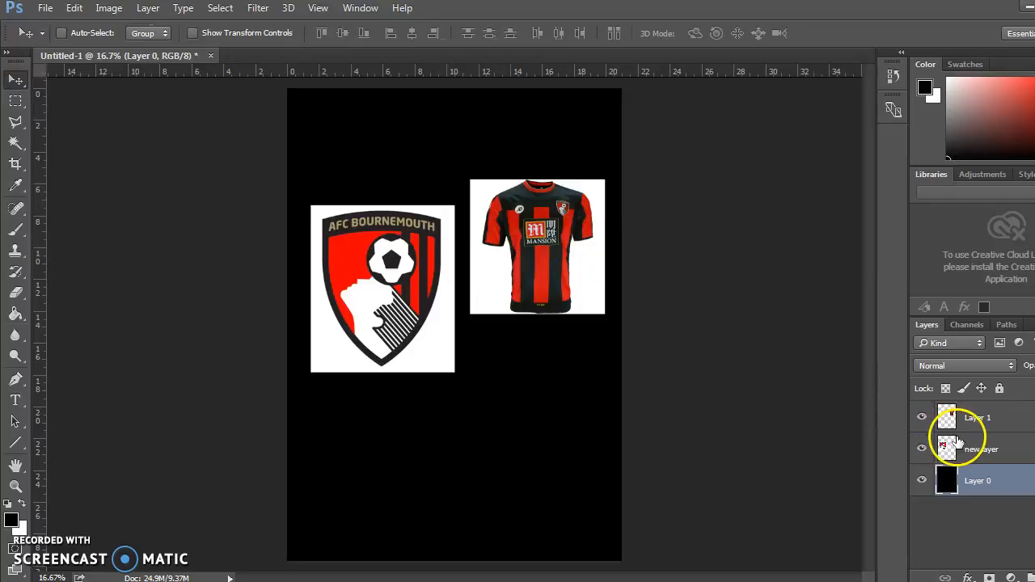
{"action": "left_click", "coordinate": [973, 419]}
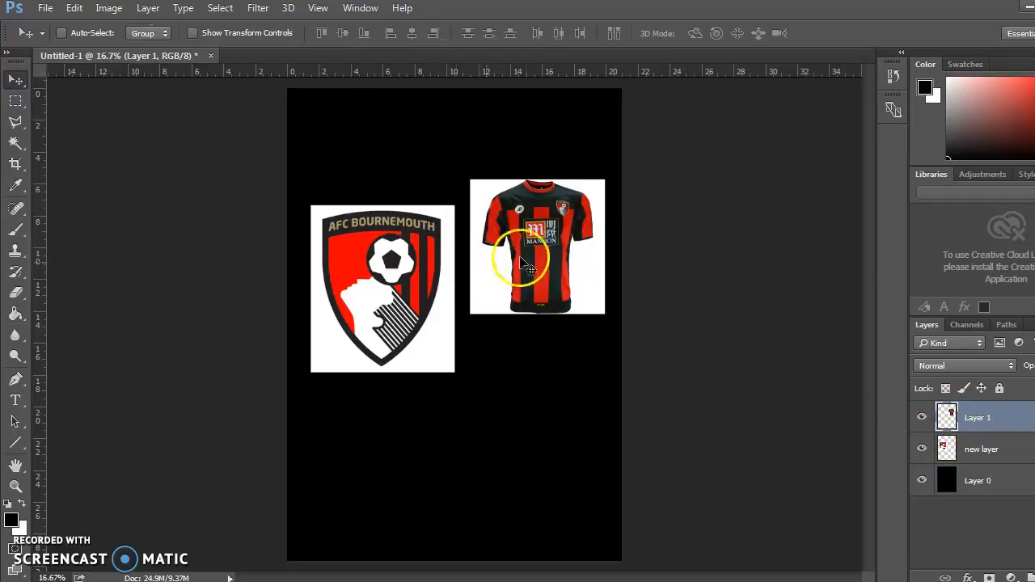
{"action": "left_click_drag", "start_coordinate": [531, 264], "coordinate": [530, 238]}
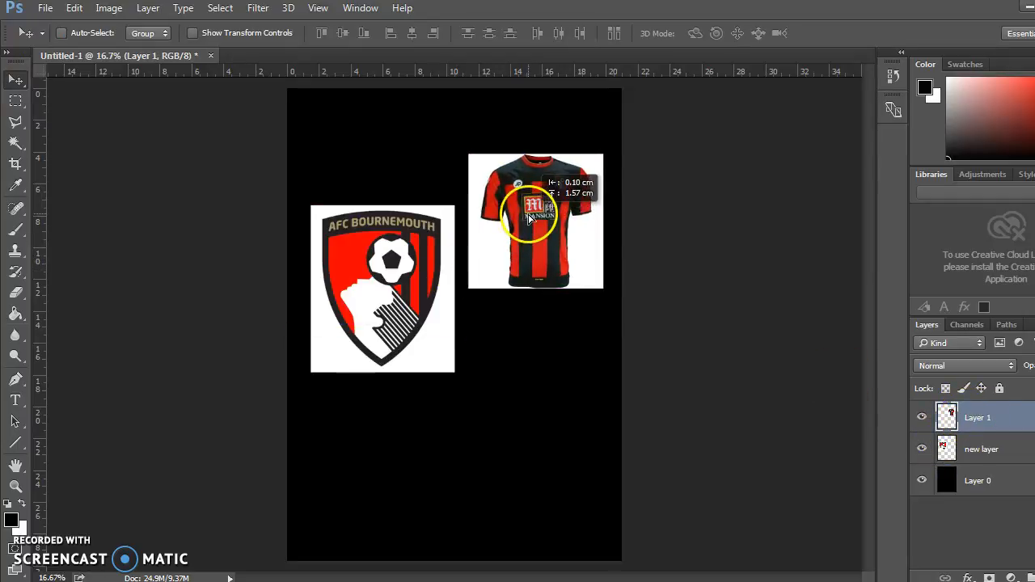
Select the white background around the shirt with the Magic Wand tool and delete it.
{"action": "left_click", "coordinate": [16, 143]}
{"action": "left_click", "coordinate": [535, 203]}
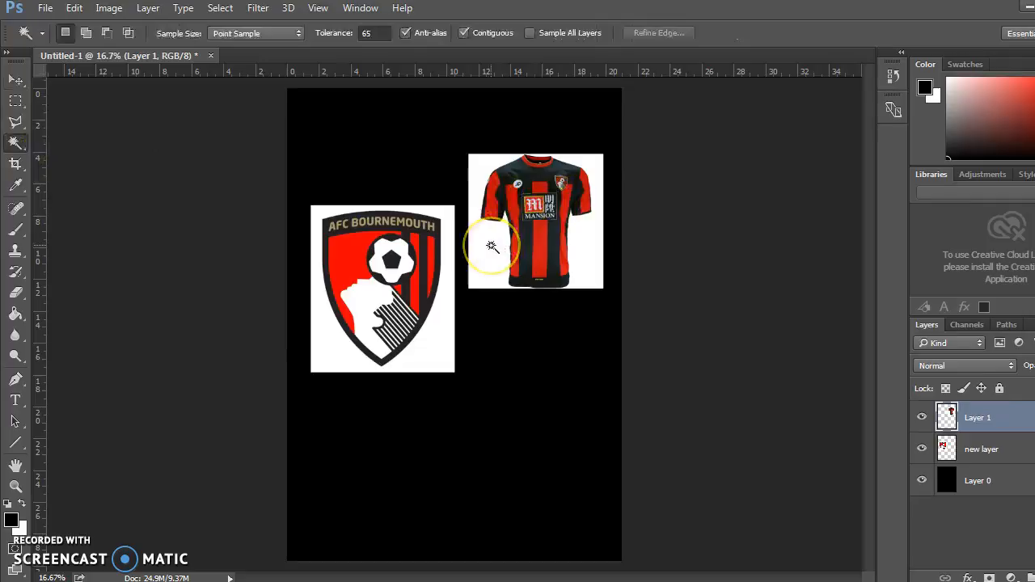
{"action": "left_click", "coordinate": [491, 245]}
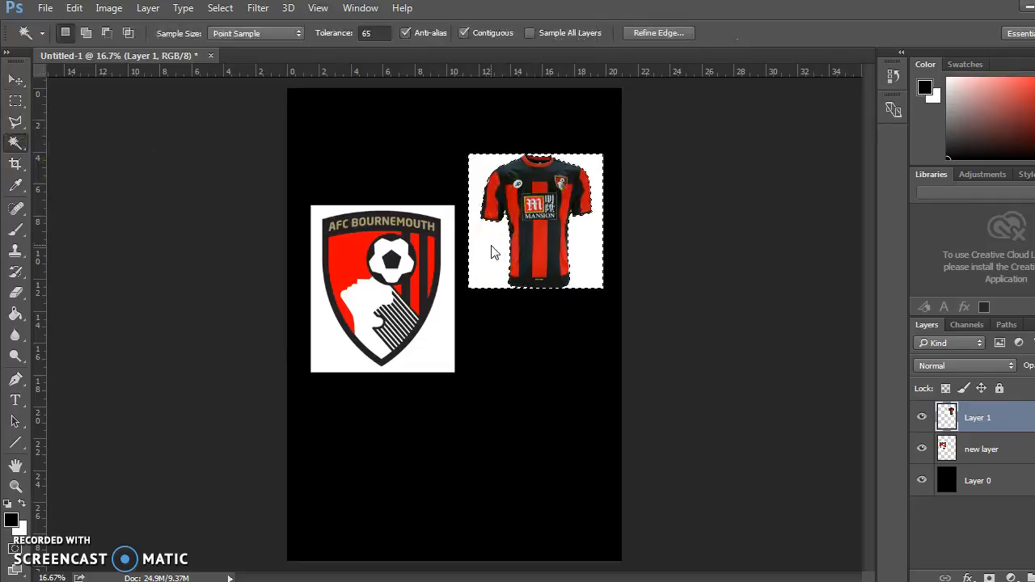
{"action": "key", "text": "Delete"}
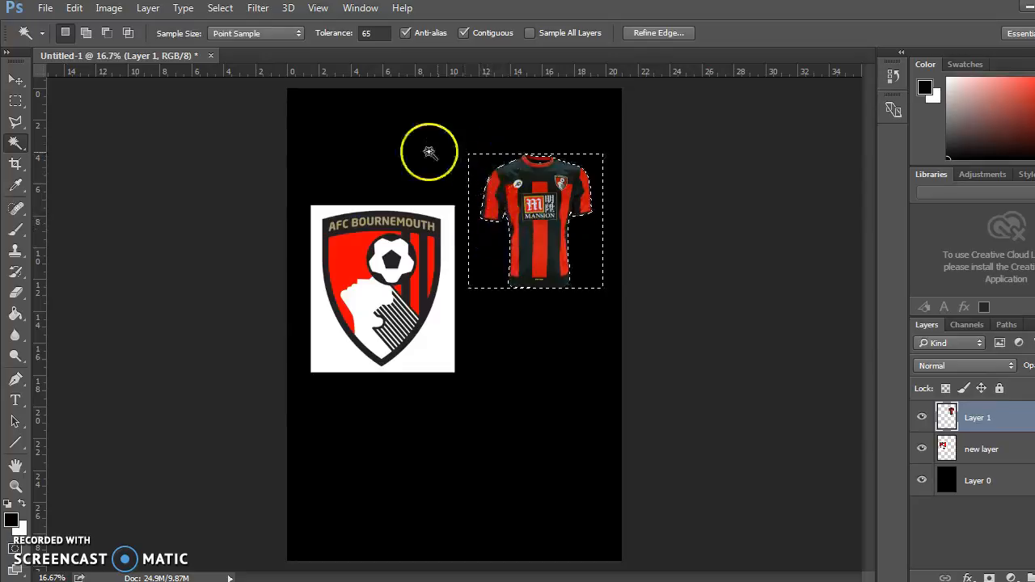
Move the cut-out shirt down with the Move tool until it sits level with the crest near the page's right edge, clearing the selection.
{"action": "left_click", "coordinate": [17, 79]}
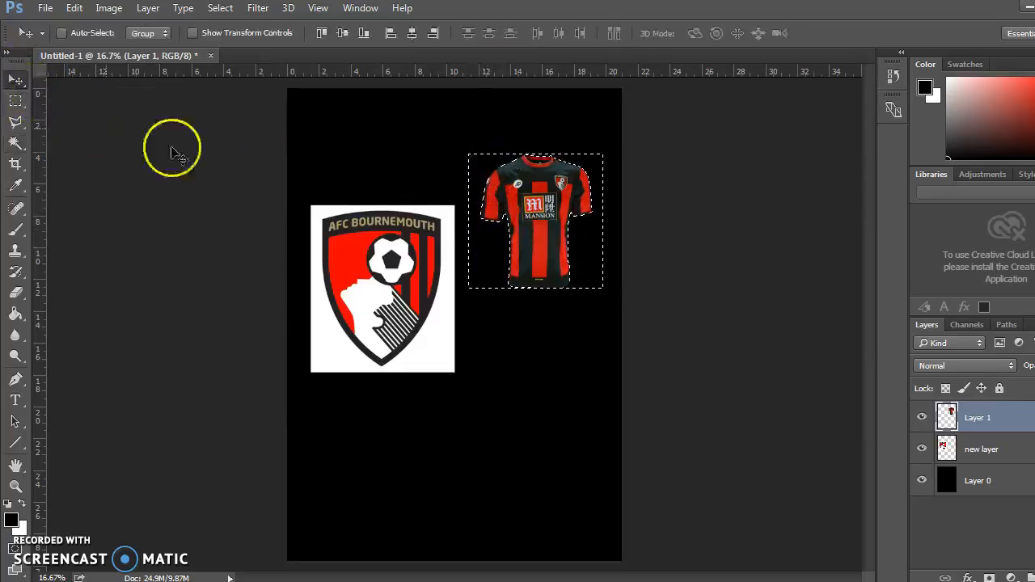
{"action": "mouse_move", "coordinate": [506, 196]}
{"action": "left_mouse_down"}
{"action": "mouse_move", "coordinate": [469, 162]}
{"action": "mouse_move", "coordinate": [486, 189]}
{"action": "mouse_move", "coordinate": [520, 197]}
{"action": "left_mouse_up"}
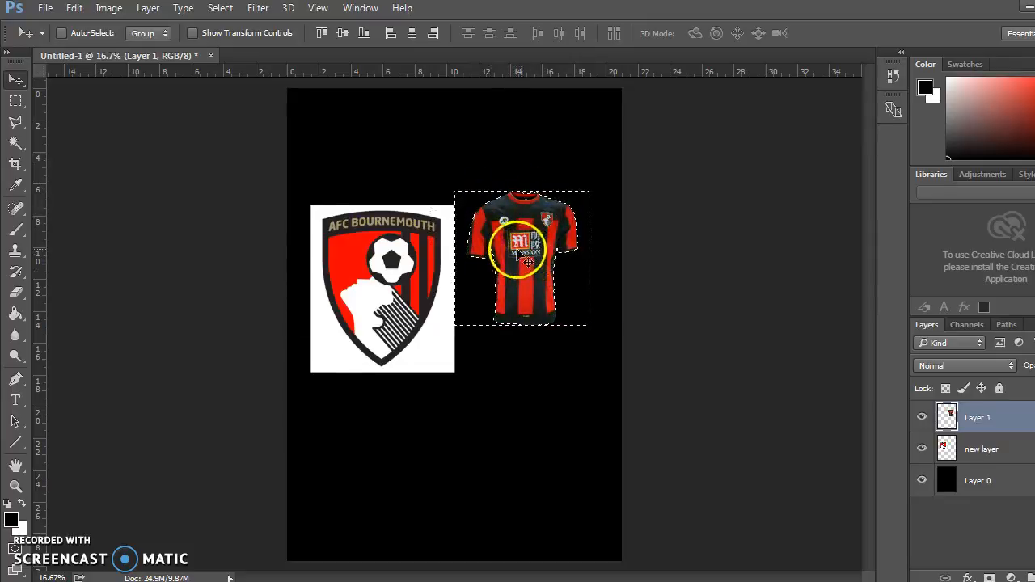
{"action": "left_click_drag", "start_coordinate": [526, 261], "coordinate": [531, 281]}
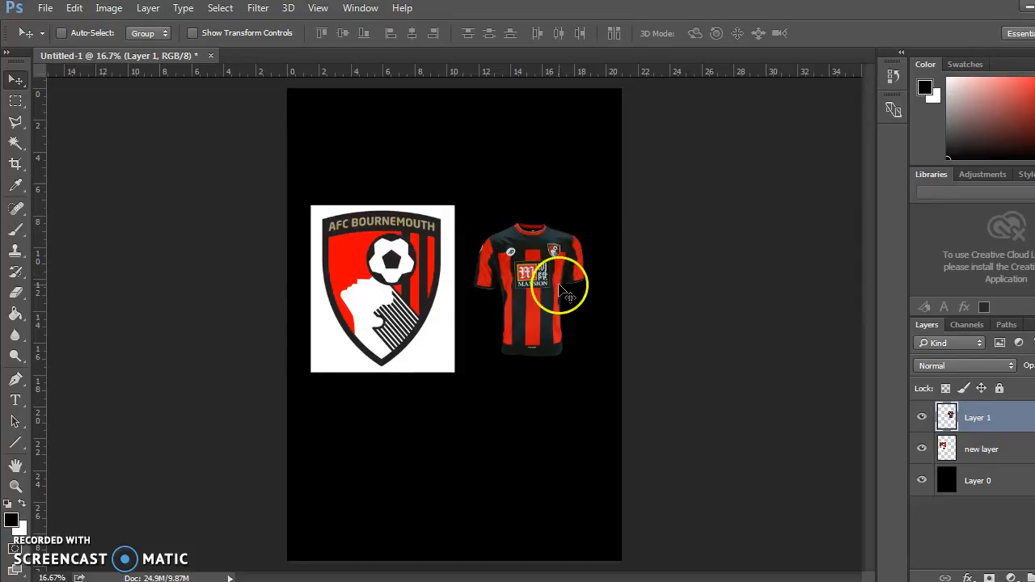
{"action": "left_click_drag", "start_coordinate": [520, 272], "coordinate": [540, 284]}
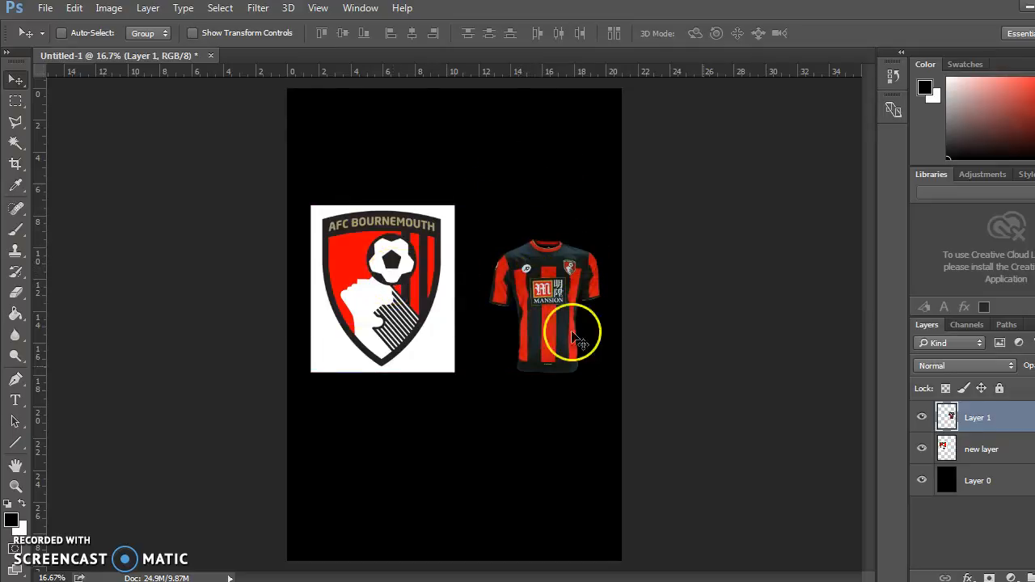
On "new layer", shift the crest slightly right, delete its white background using the Magic Wand and deselect.
{"action": "left_click", "coordinate": [991, 450]}
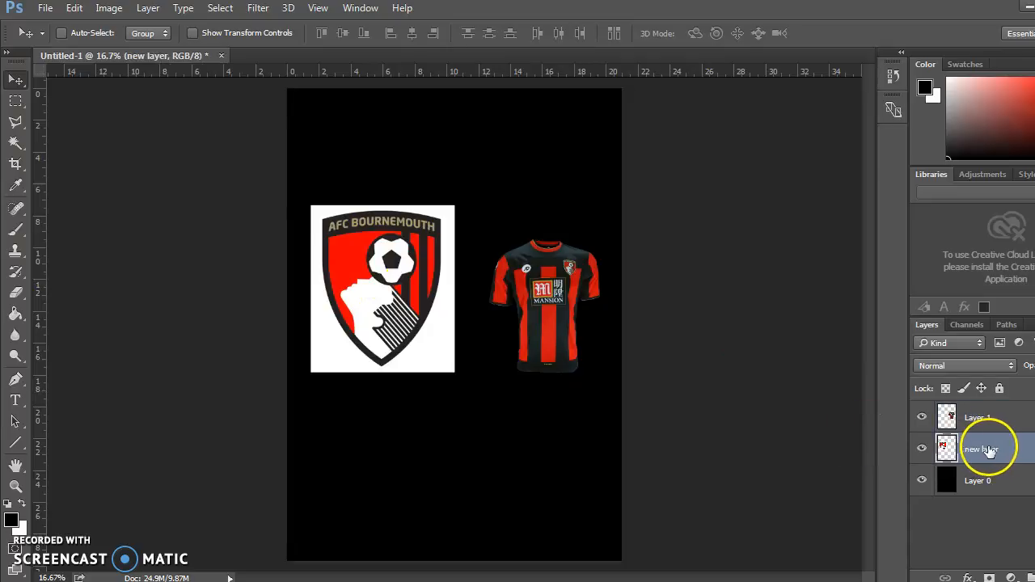
{"action": "mouse_move", "coordinate": [379, 302]}
{"action": "left_mouse_down"}
{"action": "mouse_move", "coordinate": [391, 338]}
{"action": "mouse_move", "coordinate": [390, 303]}
{"action": "left_mouse_up"}
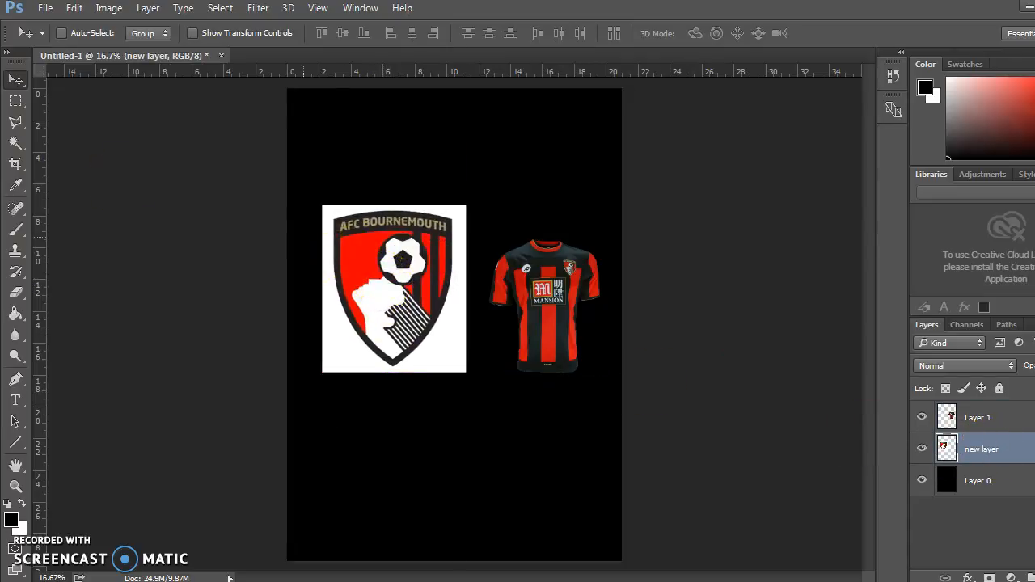
{"action": "left_click", "coordinate": [17, 144]}
{"action": "left_click", "coordinate": [450, 346]}
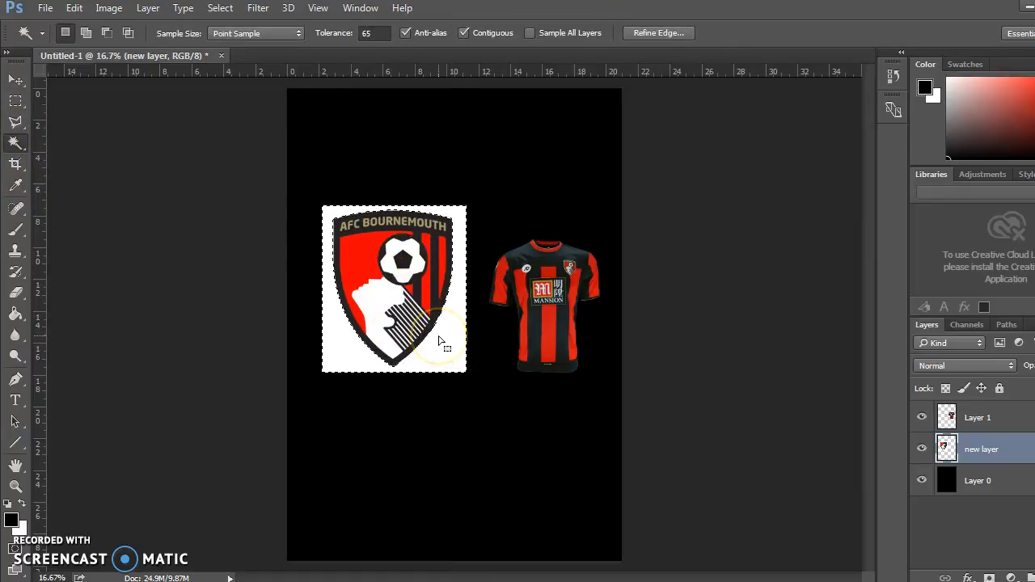
{"action": "key", "text": "Delete"}
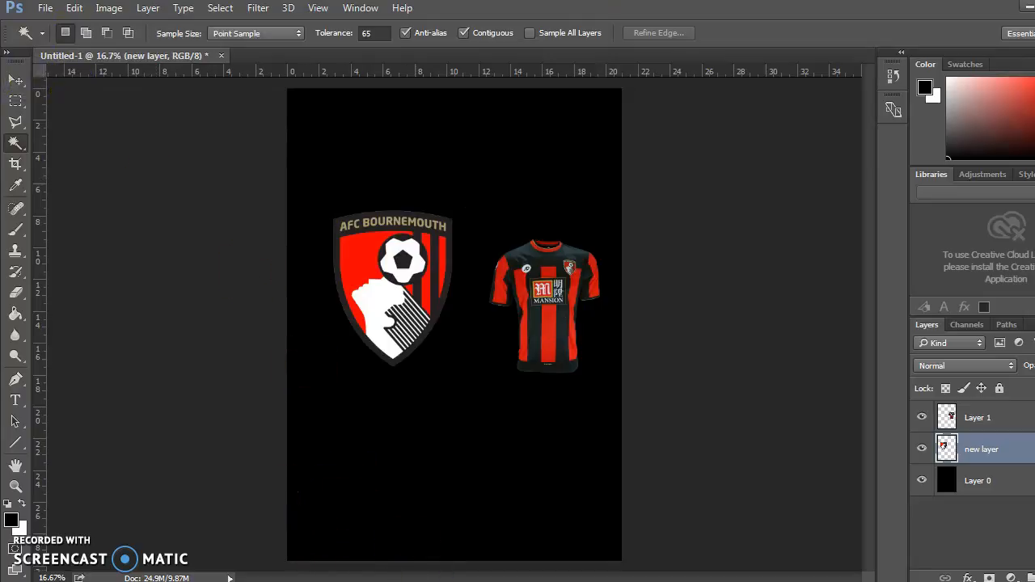
Switch to Chrome, open the Bournemouth manager photo page and copy the image.
{"action": "key", "text": "alt+Tab"}
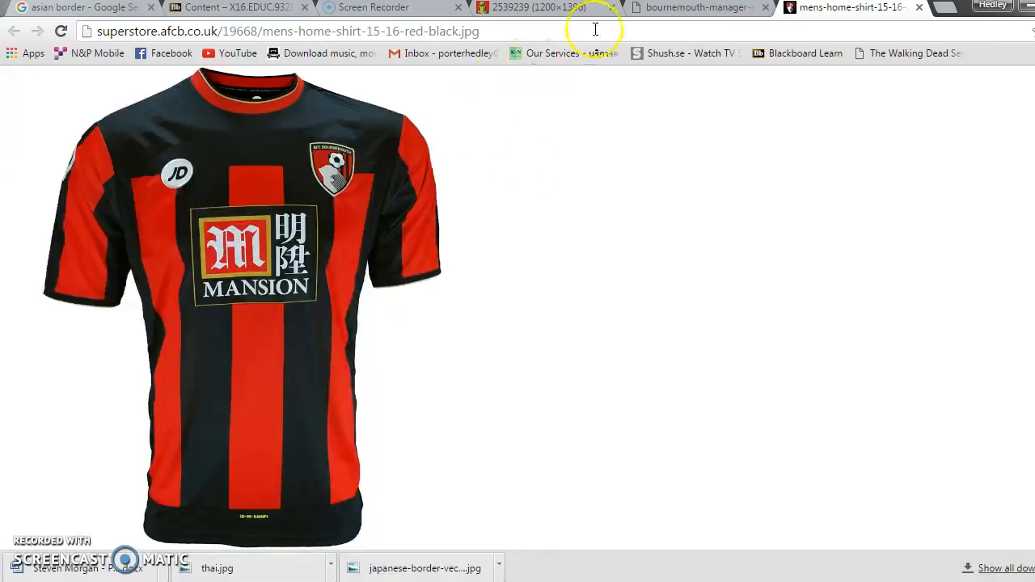
{"action": "left_click", "coordinate": [661, 8]}
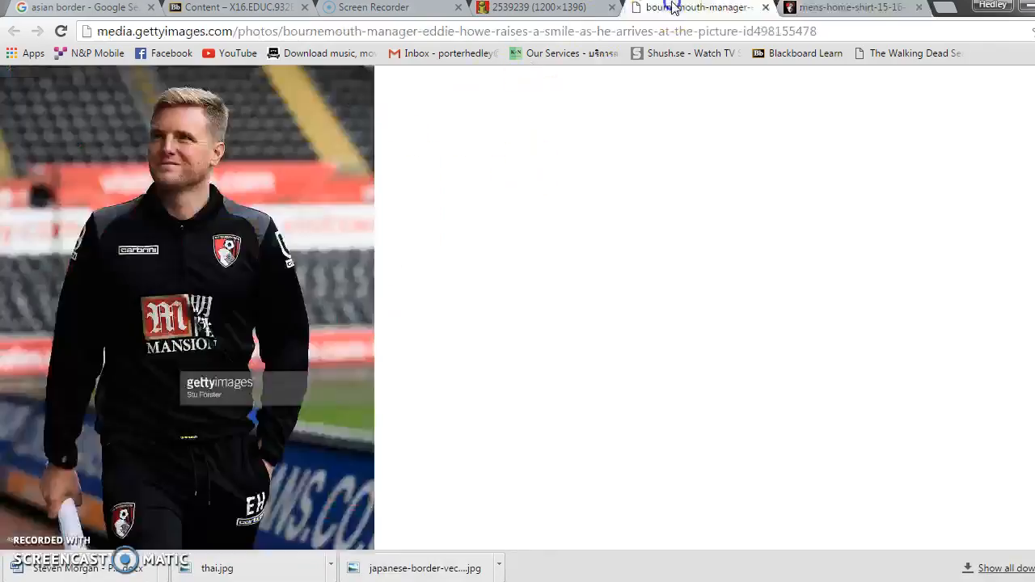
{"action": "right_click", "coordinate": [97, 160]}
{"action": "left_click", "coordinate": [129, 209]}
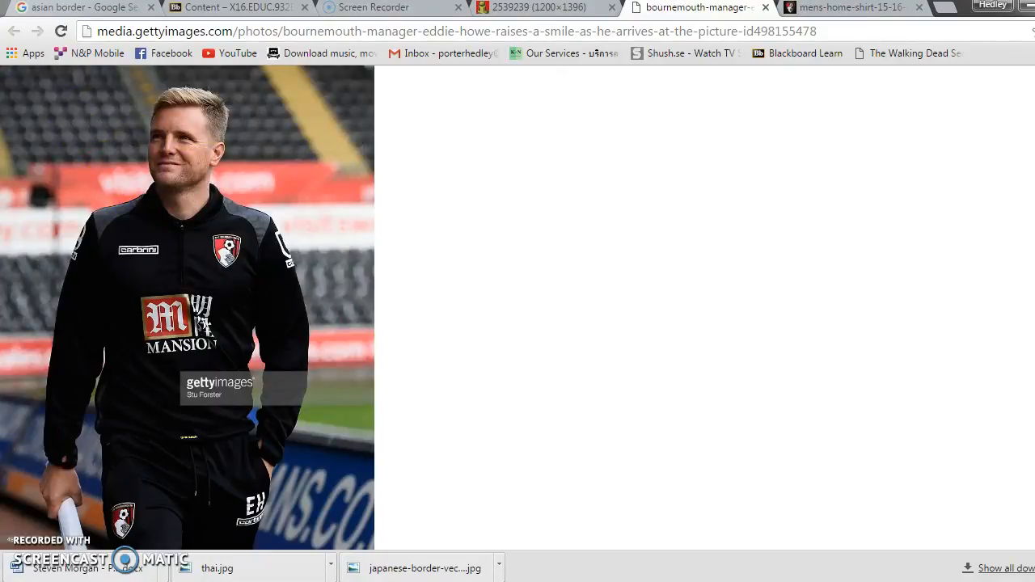
Switch back to Photoshop and paste the manager photo as a new layer above Layer 1.
{"action": "key", "text": "alt+Tab"}
{"action": "right_click", "coordinate": [449, 398]}
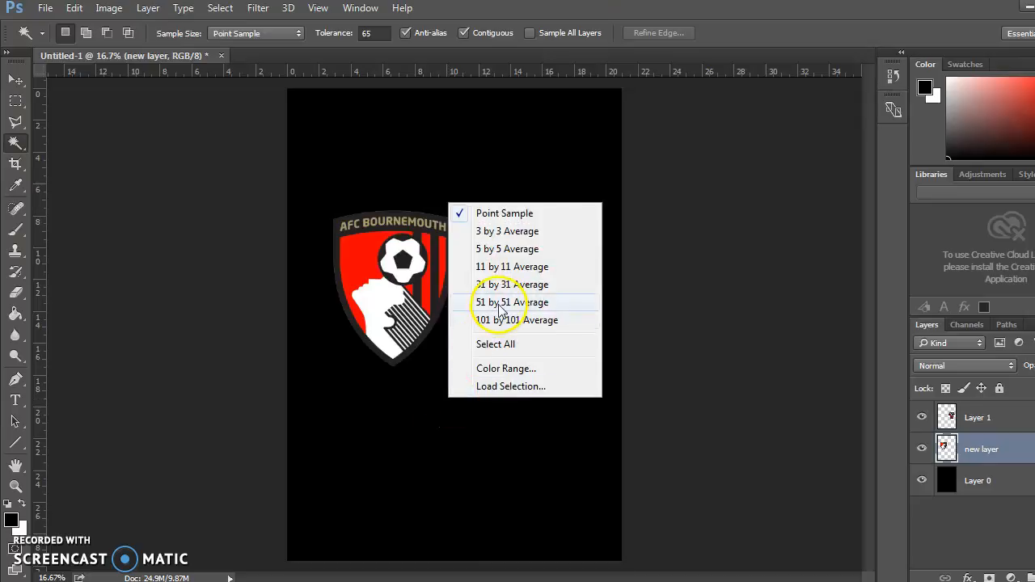
{"action": "left_click", "coordinate": [205, 227]}
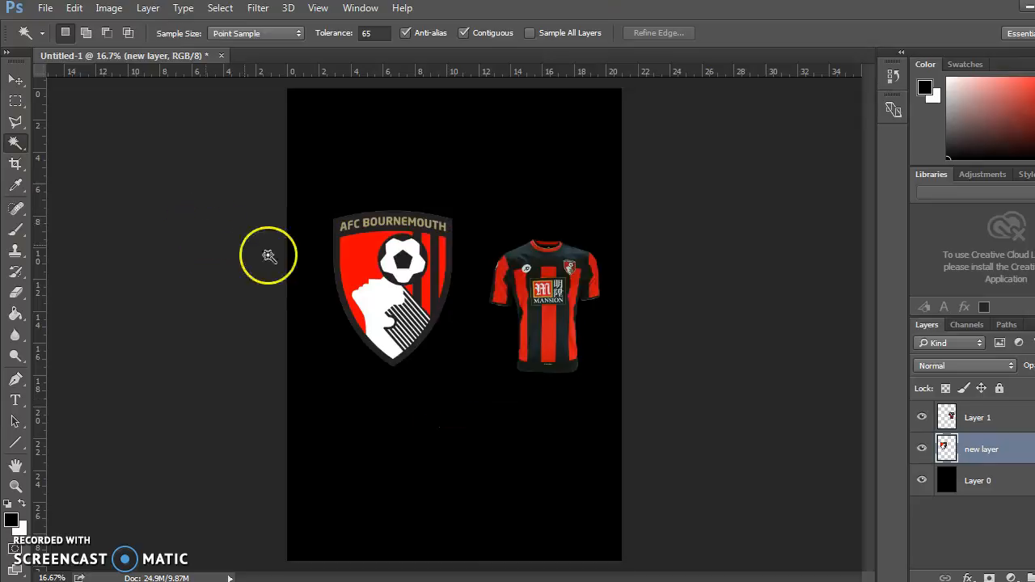
{"action": "left_click", "coordinate": [1019, 417]}
{"action": "key", "text": "ctrl+v"}
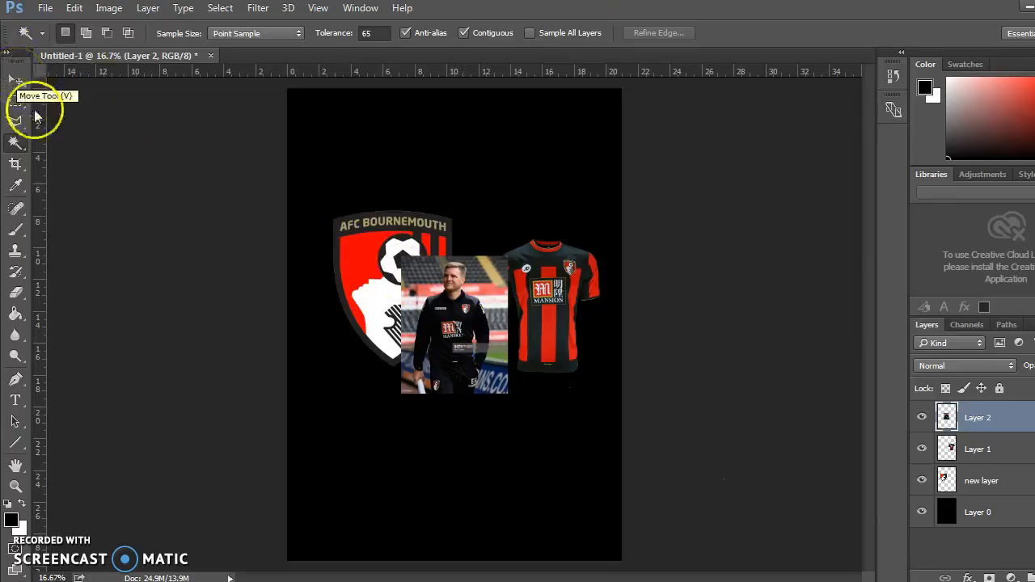
Move the manager photo down the page below the gap between the crest and the shirt.
{"action": "left_click", "coordinate": [17, 78]}
{"action": "left_click_drag", "start_coordinate": [443, 310], "coordinate": [431, 405]}
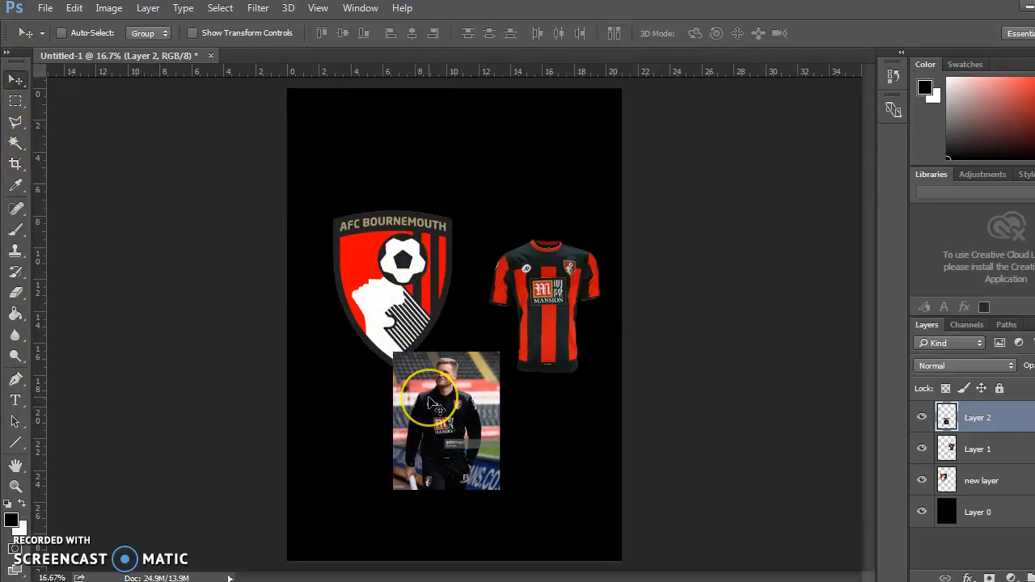
{"action": "key", "text": "ctrl+plus"}
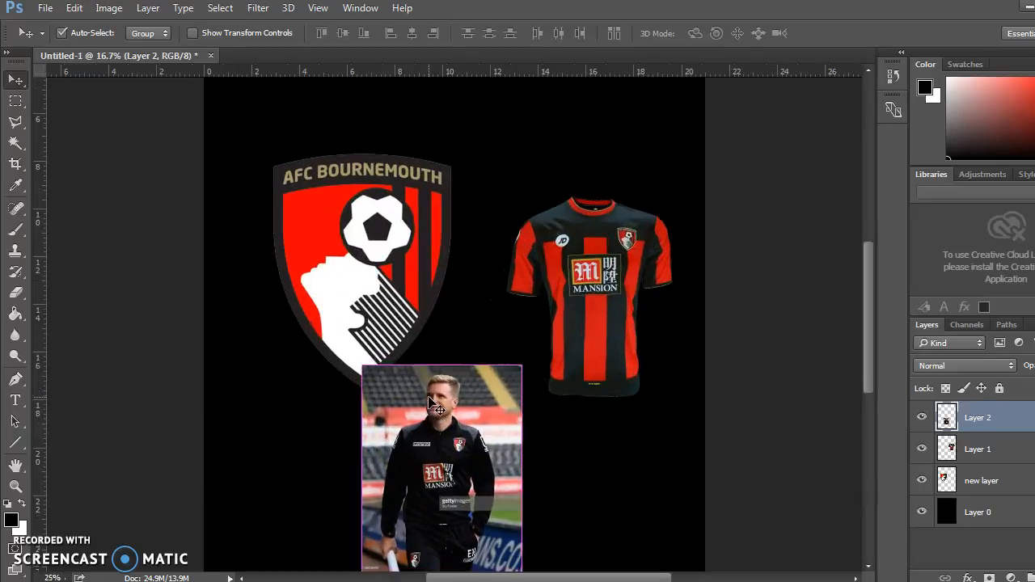
Outline the manager's head and shoulders on Layer 2 with the Polygonal Lasso, closing the selection straight across the chest.
{"action": "key", "text": "ctrl+plus"}
{"action": "scroll", "coordinate": [446, 270], "scroll_direction": "down", "scroll_amount": 3}
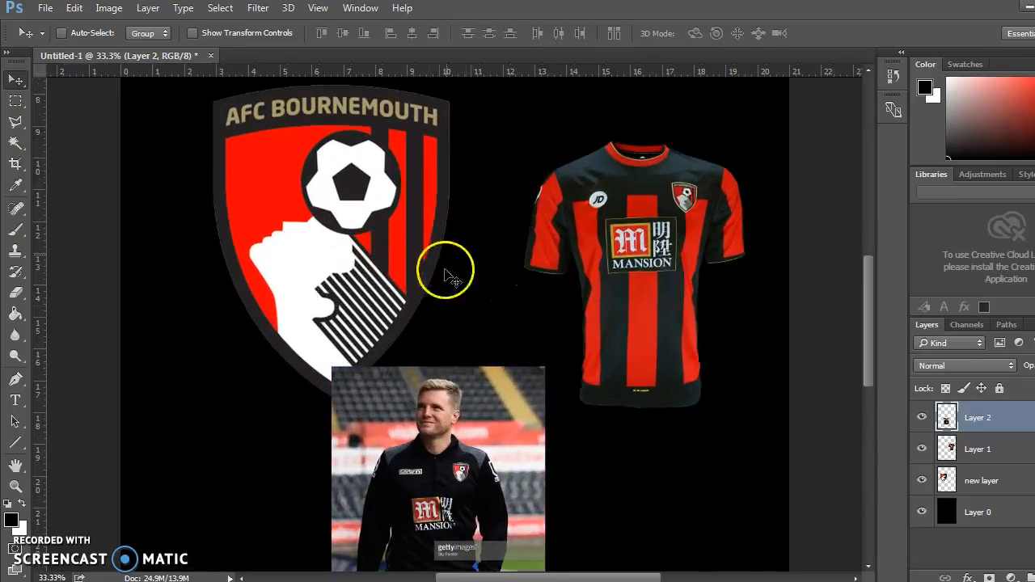
{"action": "scroll", "coordinate": [469, 306], "scroll_direction": "down", "scroll_amount": 3}
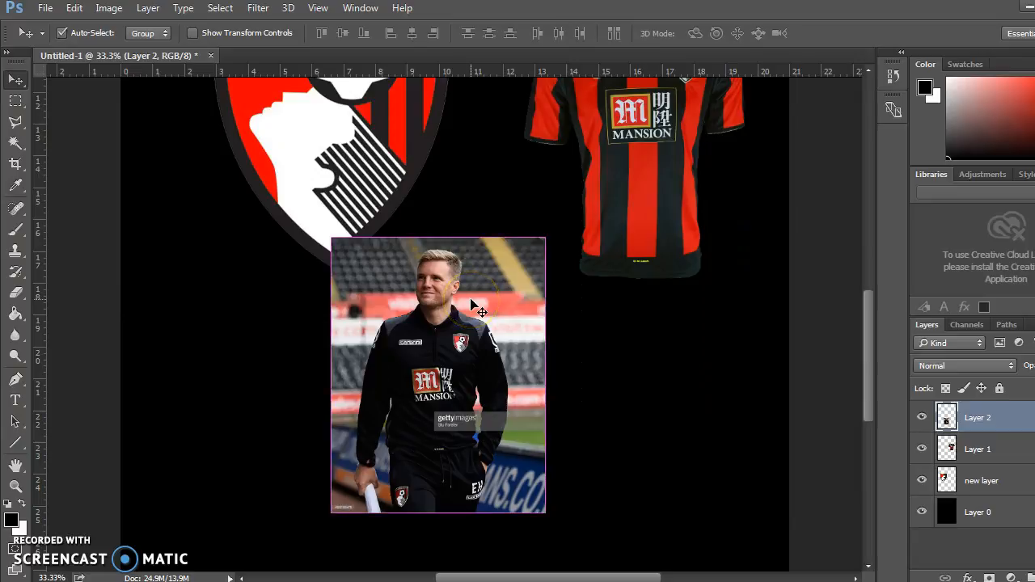
{"action": "key", "text": "ctrl+plus"}
{"action": "left_click", "coordinate": [429, 307]}
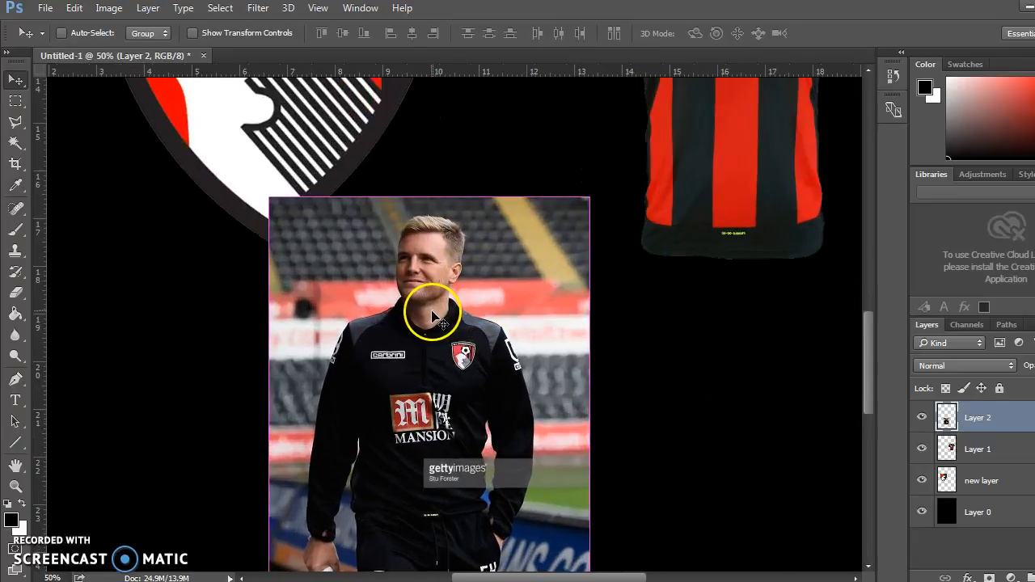
{"action": "left_click", "coordinate": [16, 120]}
{"action": "left_click", "coordinate": [17, 122]}
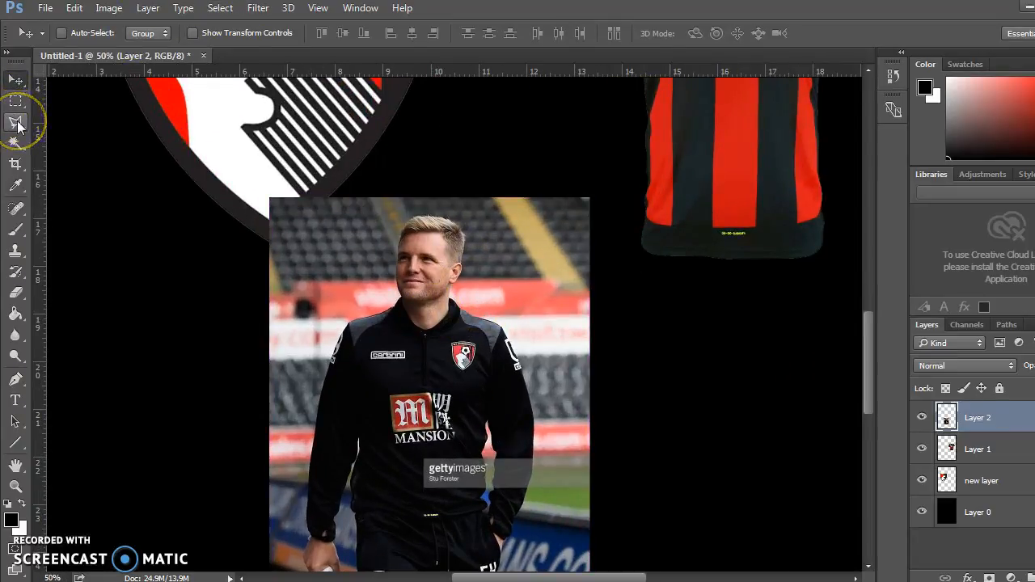
{"action": "right_click", "coordinate": [19, 125]}
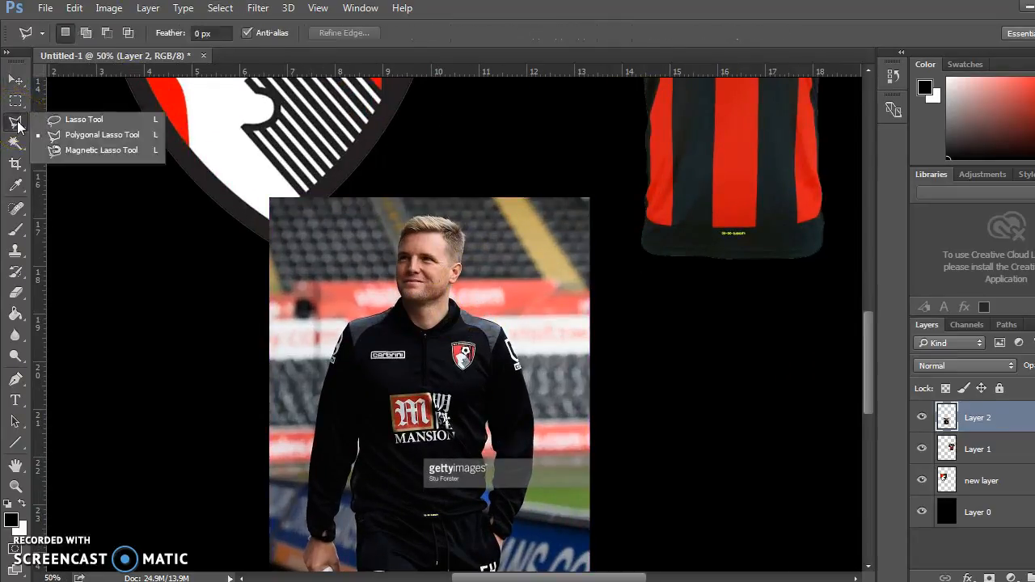
{"action": "left_click", "coordinate": [89, 137]}
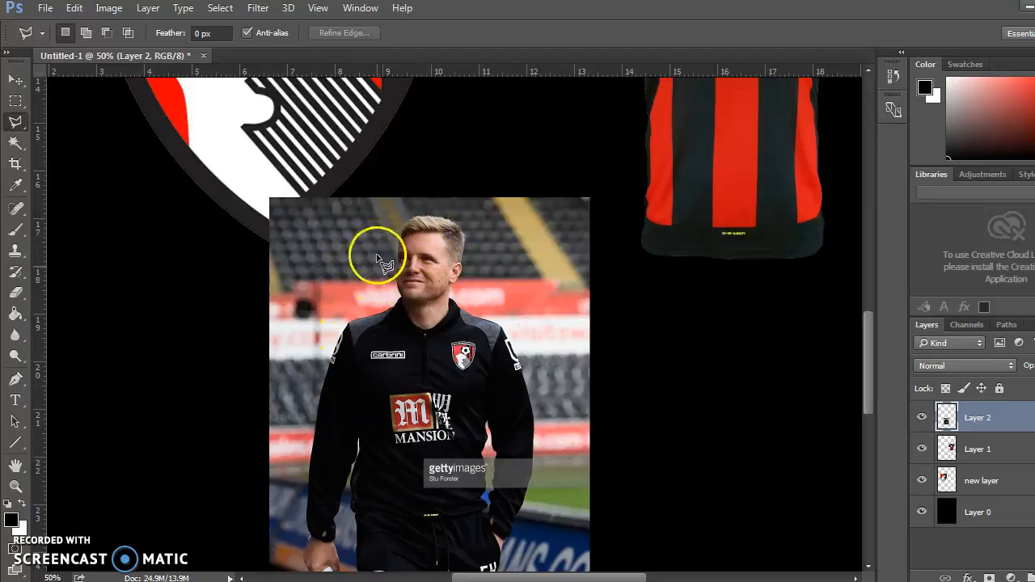
{"action": "key", "text": "ctrl+equal"}
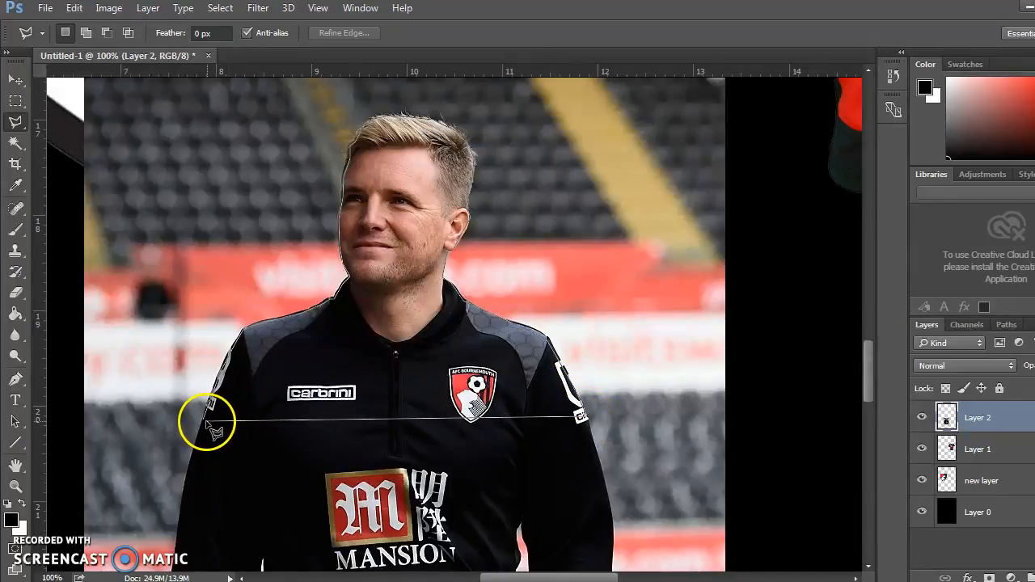
{"action": "double_click", "coordinate": [207, 421]}
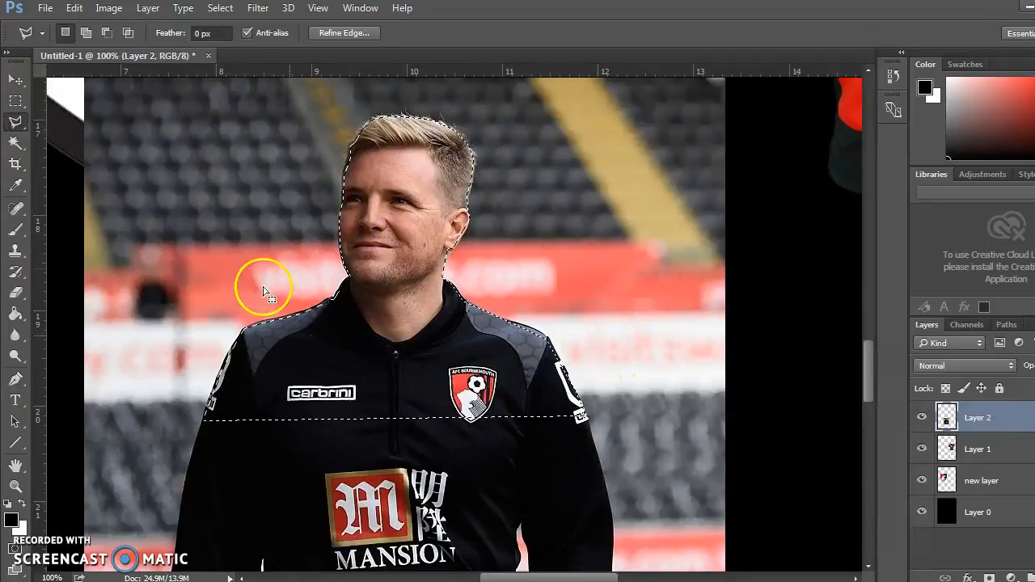
Invert the selection, delete the photo background around the manager's head and shoulders, and deselect.
{"action": "left_click", "coordinate": [225, 10]}
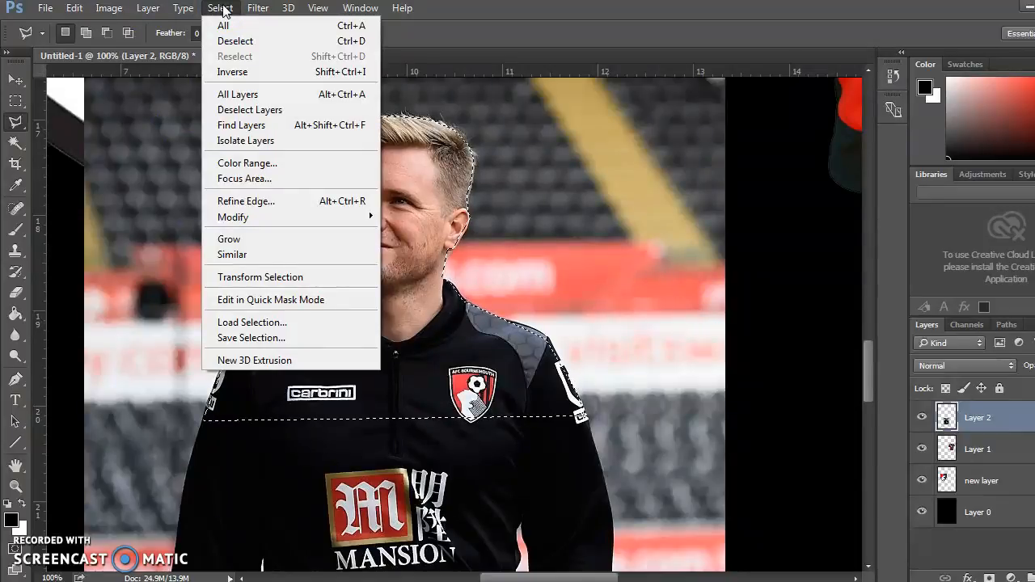
{"action": "left_click", "coordinate": [241, 73]}
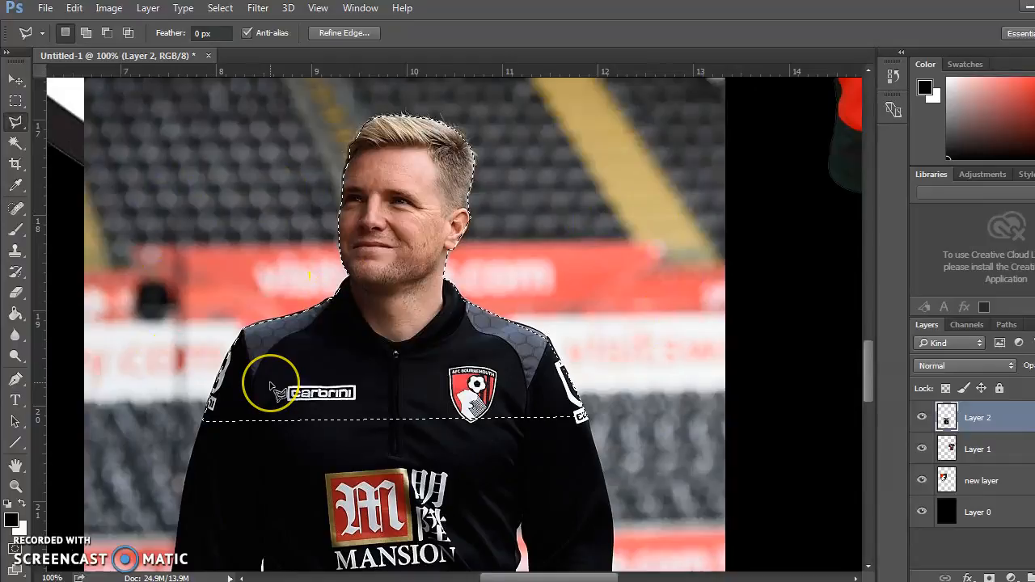
{"action": "key", "text": "Delete"}
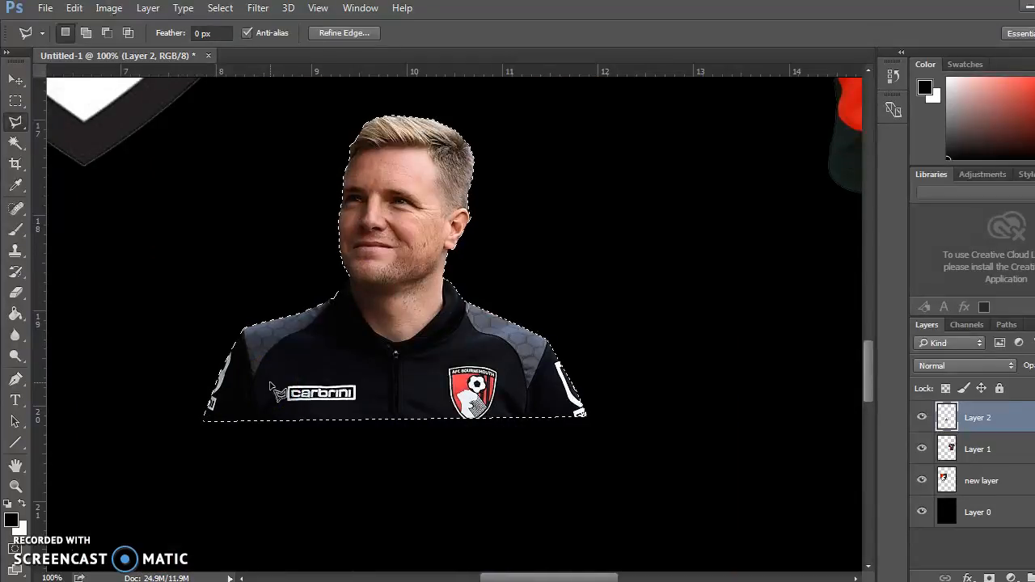
{"action": "key", "text": "ctrl+d"}
{"action": "key", "text": "ctrl+minus"}
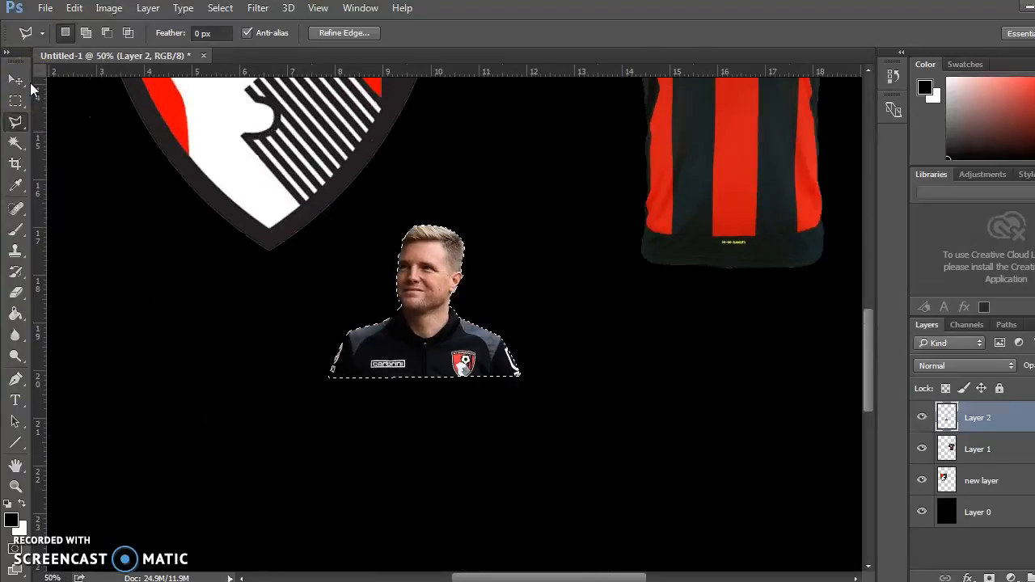
{"action": "key", "text": "ctrl+minus"}
{"action": "key", "text": "ctrl+a"}
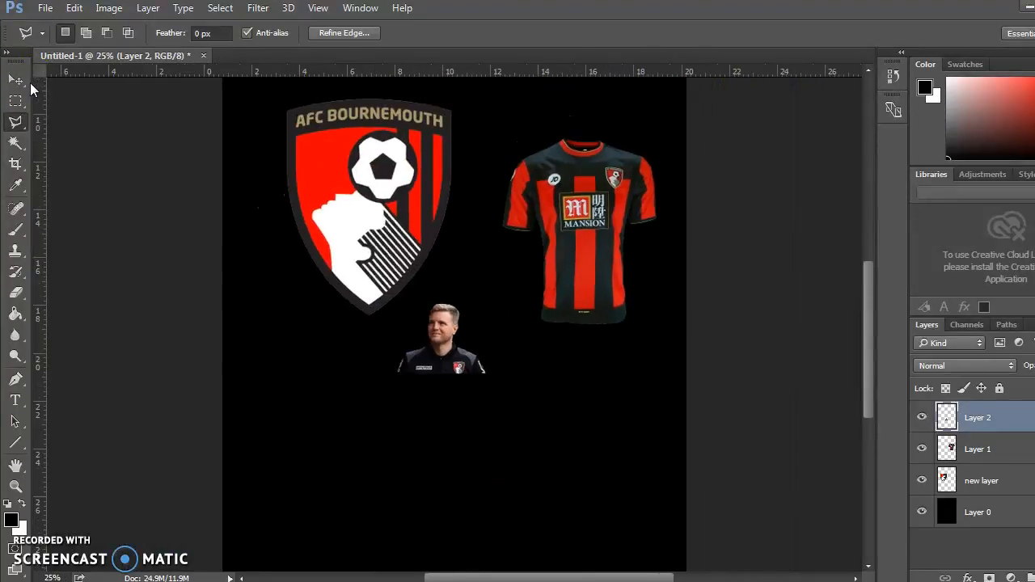
{"action": "key", "text": "ctrl+minus"}
{"action": "key", "text": "ctrl+plus"}
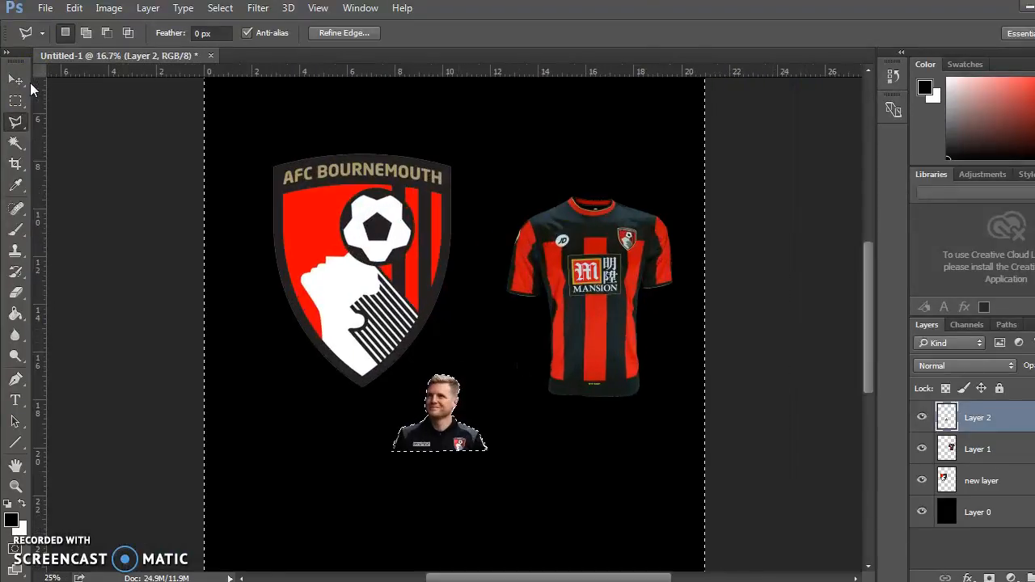
{"action": "key", "text": "ctrl+minus"}
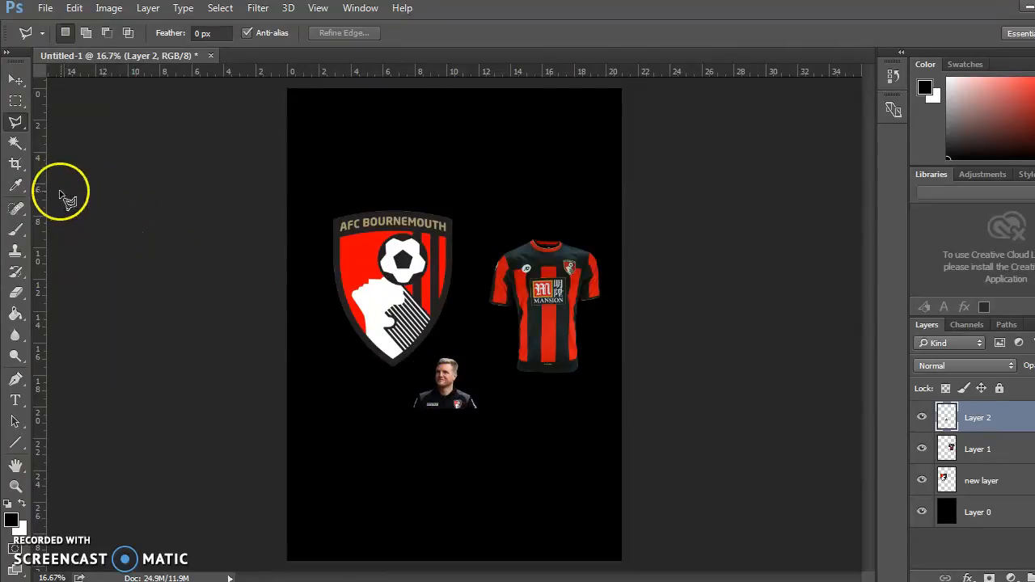
Enlarge the manager cutout with Free Transform, extending it down and left until it fills the space below the crest.
{"action": "key", "text": "ctrl+t"}
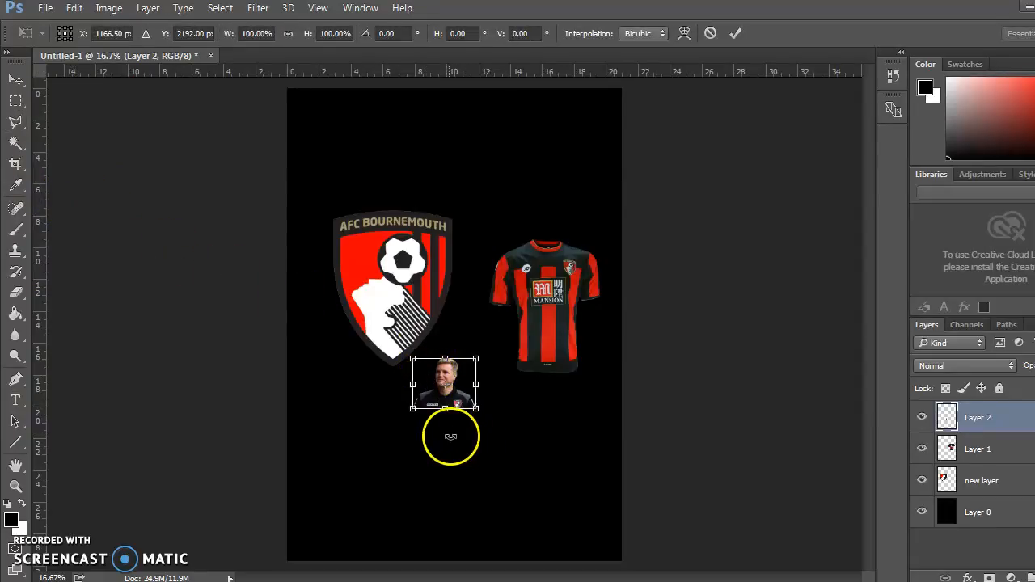
{"action": "left_click_drag", "start_coordinate": [412, 410], "coordinate": [305, 504]}
{"action": "key", "text": "Return"}
{"action": "key", "text": "l"}
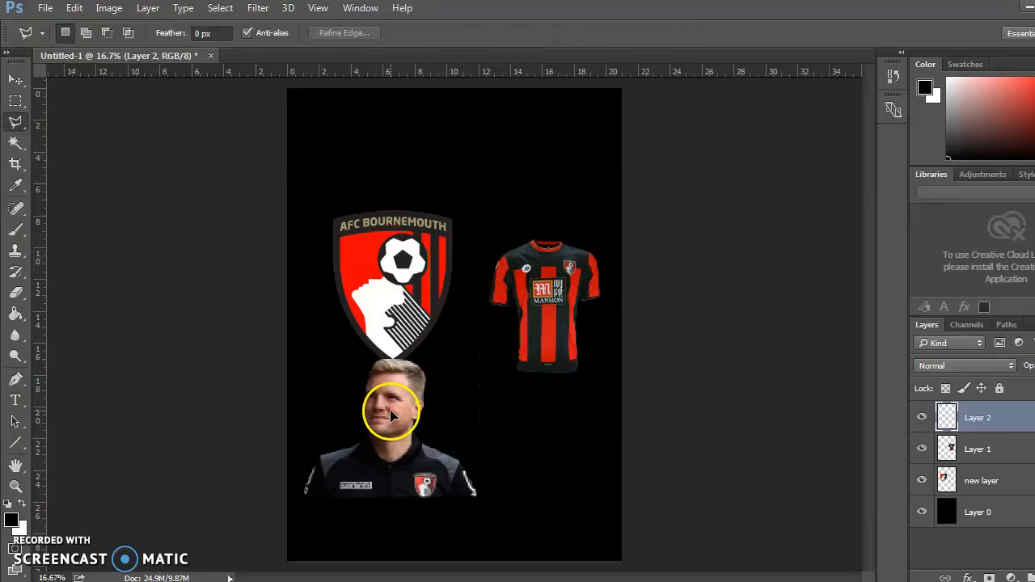
{"action": "mouse_move", "coordinate": [418, 437]}
{"action": "left_mouse_down"}
{"action": "mouse_move", "coordinate": [377, 405]}
{"action": "mouse_move", "coordinate": [417, 420]}
{"action": "left_mouse_up"}
{"action": "key", "text": "Escape"}
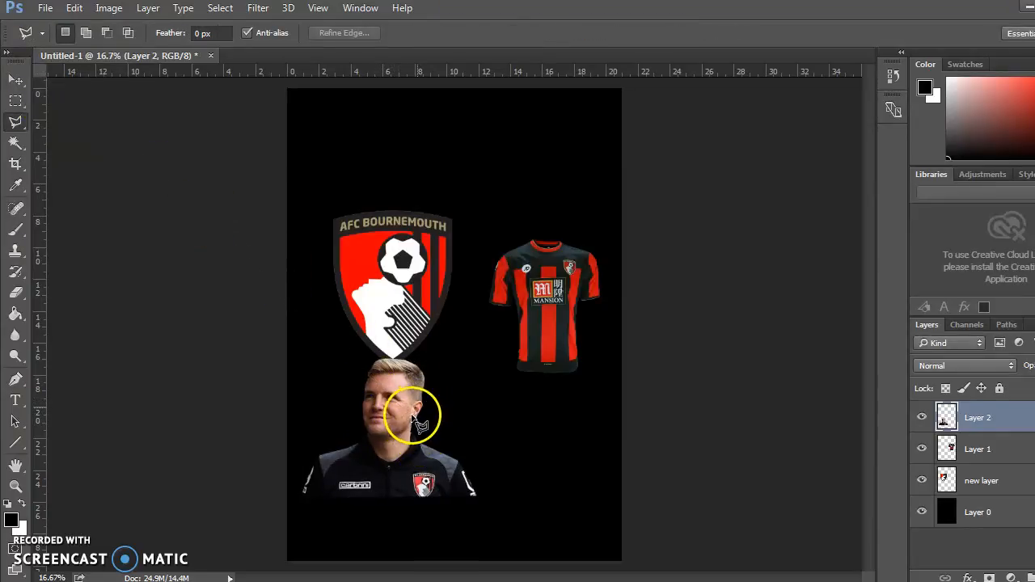
Move the manager cutout into the page's bottom-right corner and nudge it flush with the page edges.
{"action": "left_click", "coordinate": [16, 81]}
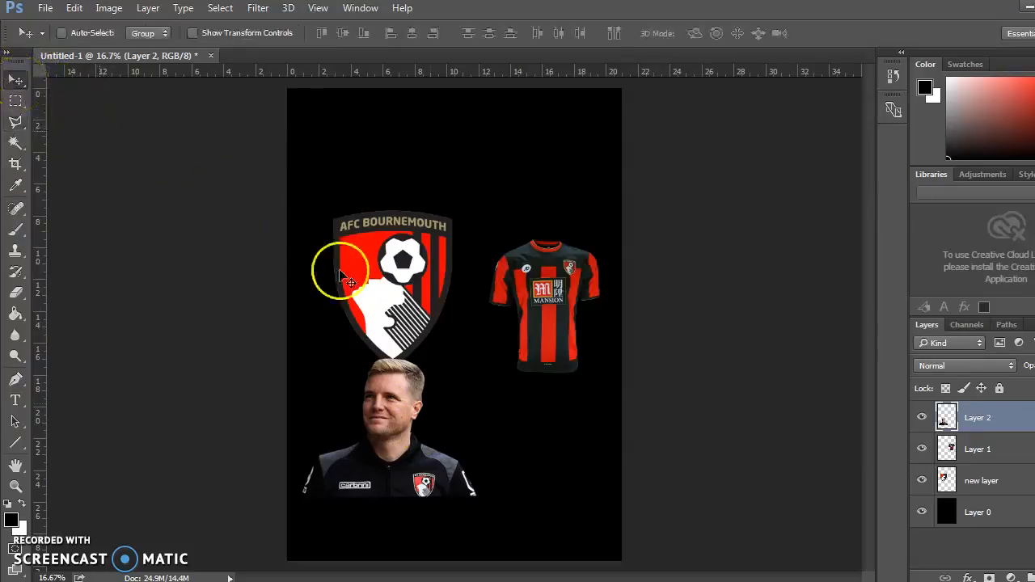
{"action": "left_click_drag", "start_coordinate": [388, 443], "coordinate": [532, 506]}
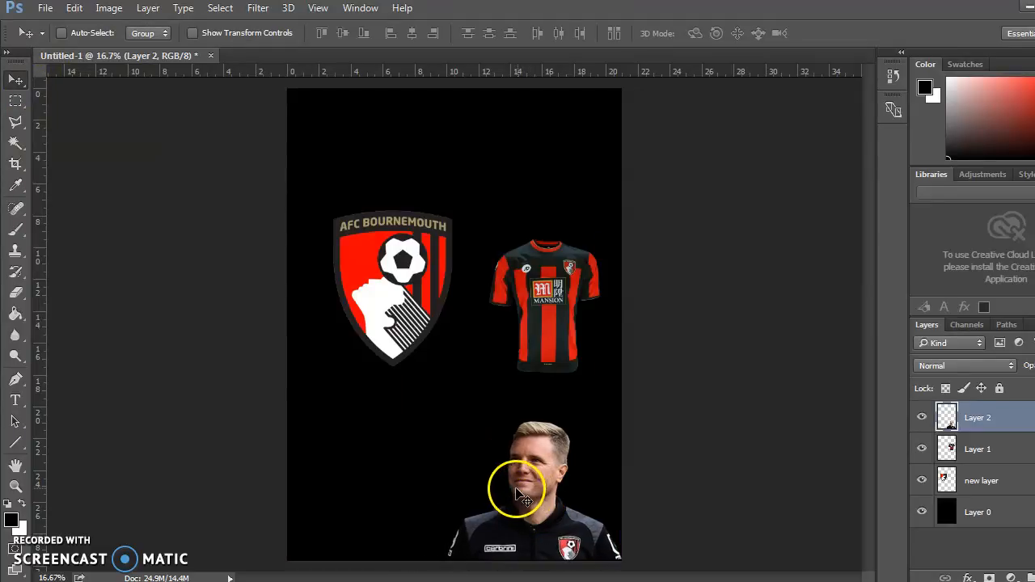
{"action": "key", "text": "Down"}
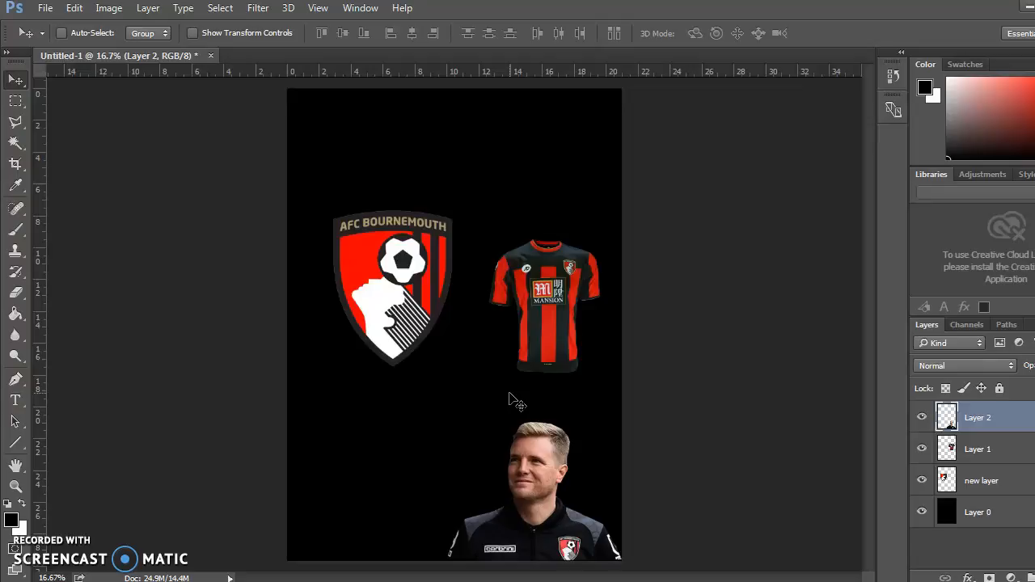
{"action": "key", "text": "Left"}
{"action": "key", "text": "Left"}
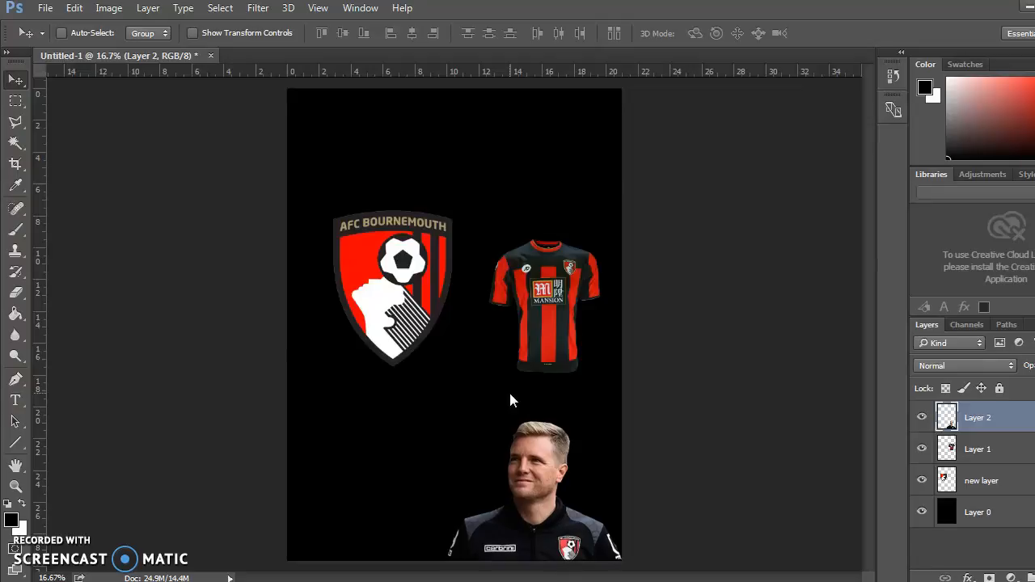
{"action": "key", "text": "Up"}
{"action": "key", "text": "Up"}
{"action": "key", "text": "Up"}
{"action": "key", "text": "Up"}
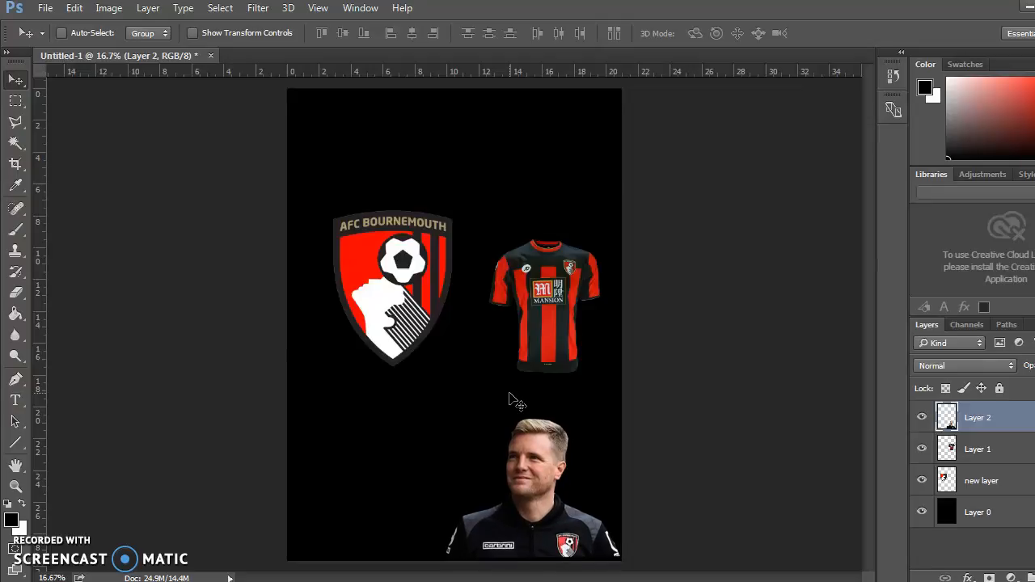
{"action": "key", "text": "Right"}
{"action": "key", "text": "Right"}
{"action": "key", "text": "Right"}
{"action": "key", "text": "Right"}
{"action": "key", "text": "Down"}
{"action": "key", "text": "Down"}
{"action": "key", "text": "Down"}
{"action": "key", "text": "Down"}
{"action": "key", "text": "Down"}
{"action": "key", "text": "Down"}
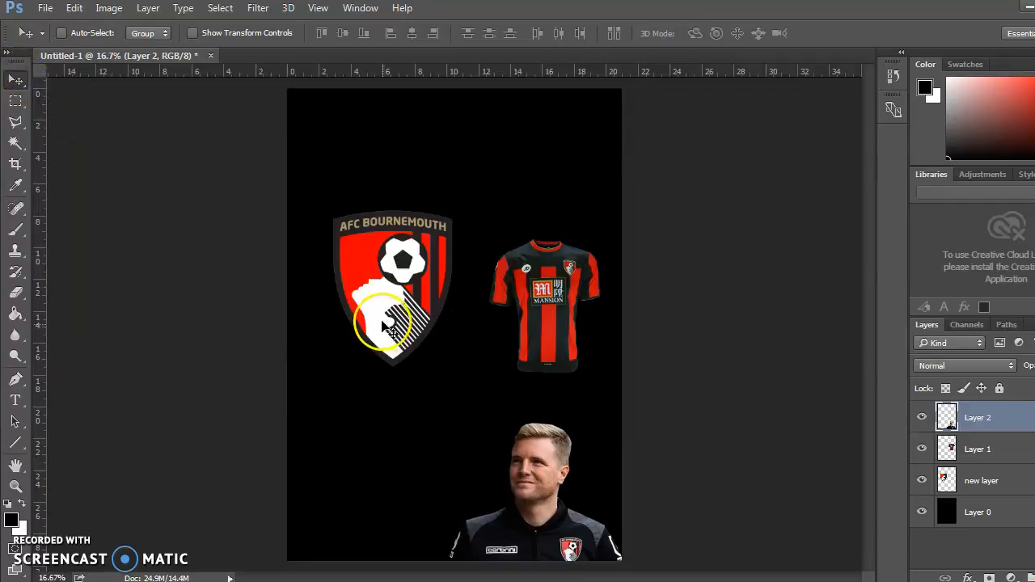
Move the crest on "new layer" down the page so it sits just left of the manager.
{"action": "left_click", "coordinate": [982, 480]}
{"action": "left_click_drag", "start_coordinate": [376, 312], "coordinate": [389, 453]}
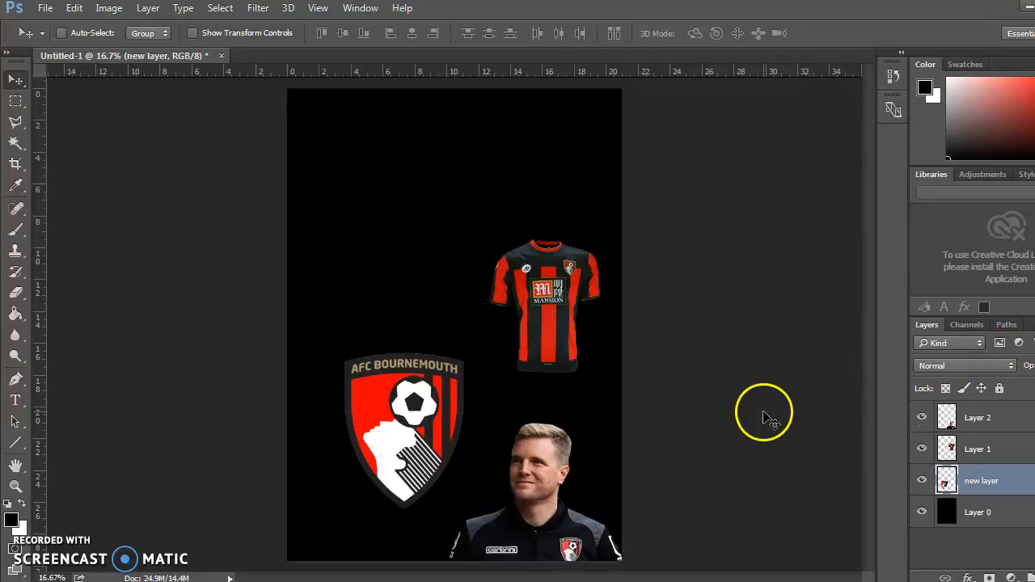
{"action": "left_click", "coordinate": [1006, 417]}
Enlarge the shirt on Layer 1 to about 168% with Free Transform and position it above the manager, near the page's right edge.
{"action": "left_click", "coordinate": [983, 448]}
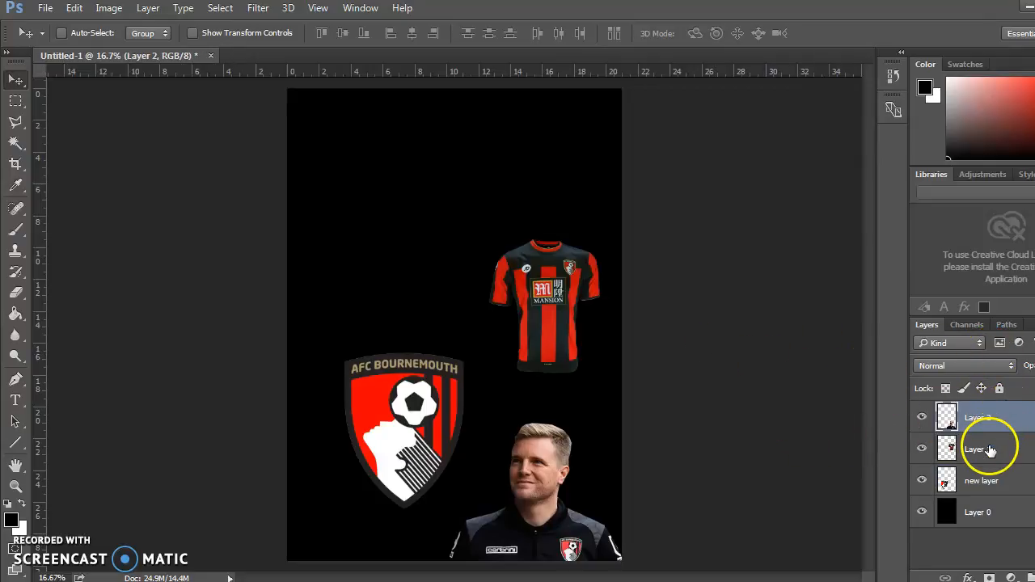
{"action": "left_click_drag", "start_coordinate": [542, 279], "coordinate": [480, 301]}
{"action": "key", "text": "ctrl+t"}
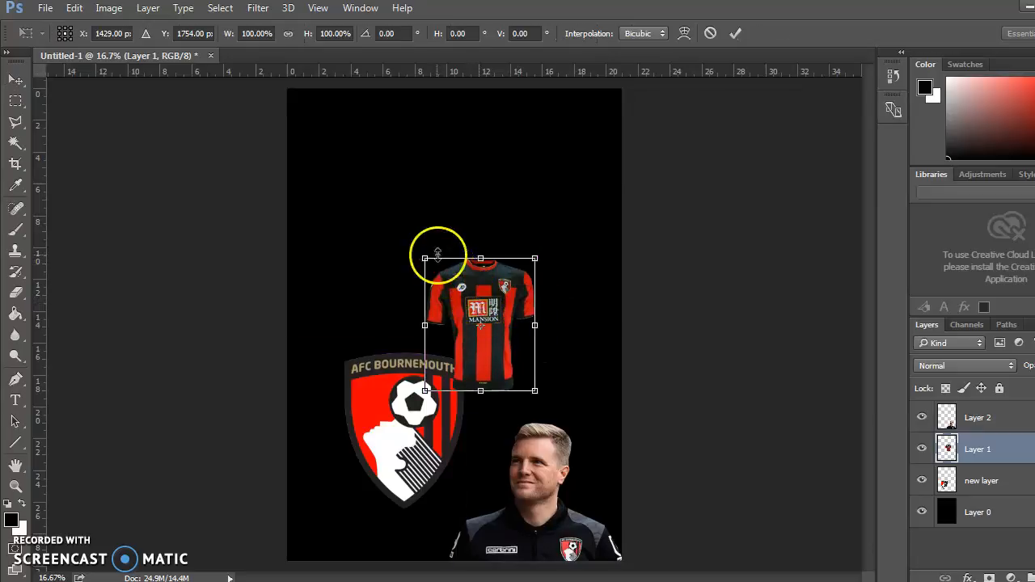
{"action": "left_click_drag", "start_coordinate": [425, 260], "coordinate": [490, 263]}
{"action": "left_click_drag", "start_coordinate": [397, 142], "coordinate": [449, 217]}
{"action": "left_click_drag", "start_coordinate": [504, 261], "coordinate": [481, 218]}
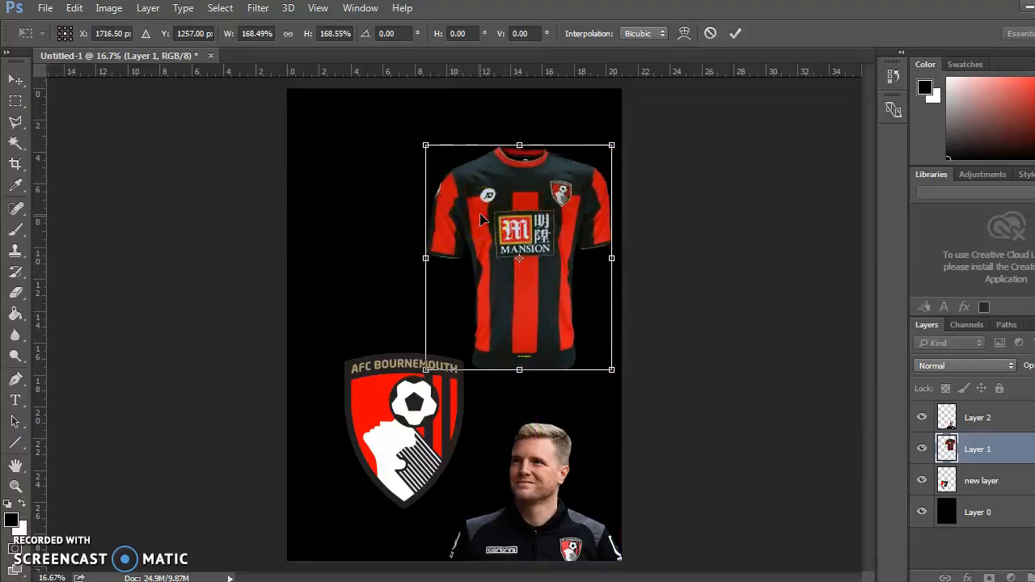
{"action": "key", "text": "Return"}
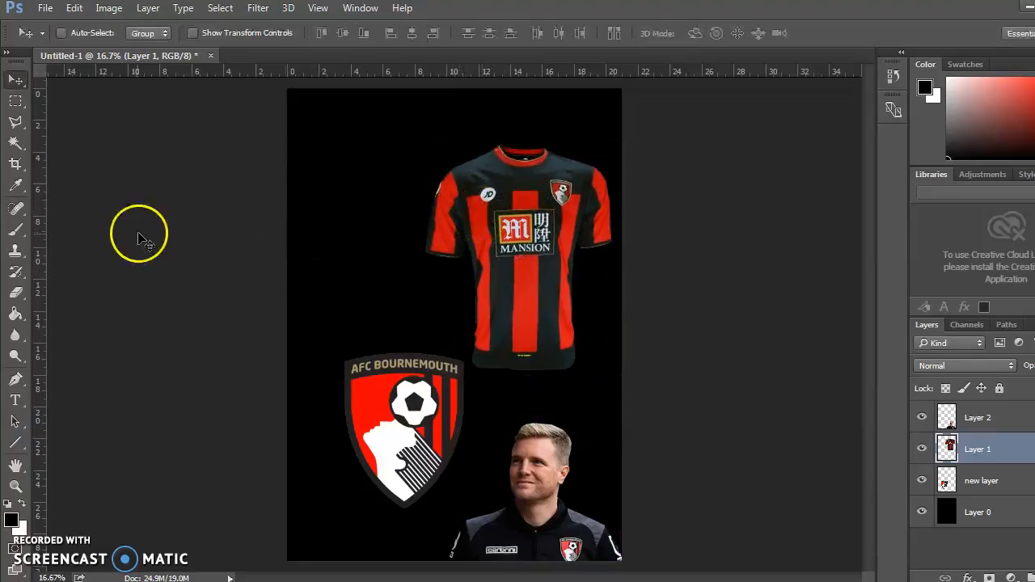
Add a wide text box across the top of the page with the text "AFC Bournemouth" in white.
{"action": "left_click", "coordinate": [16, 400]}
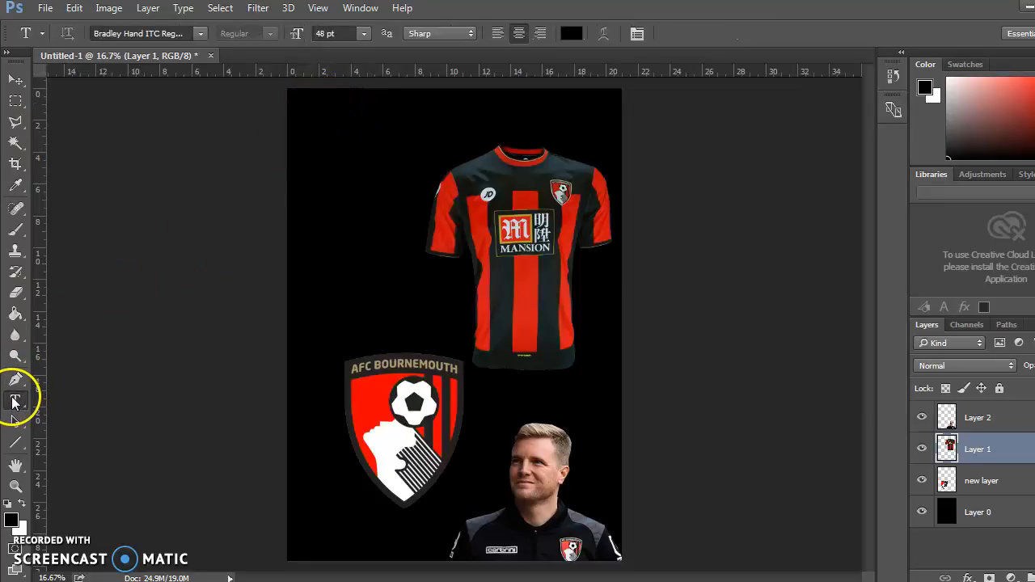
{"action": "left_click_drag", "start_coordinate": [312, 102], "coordinate": [601, 165]}
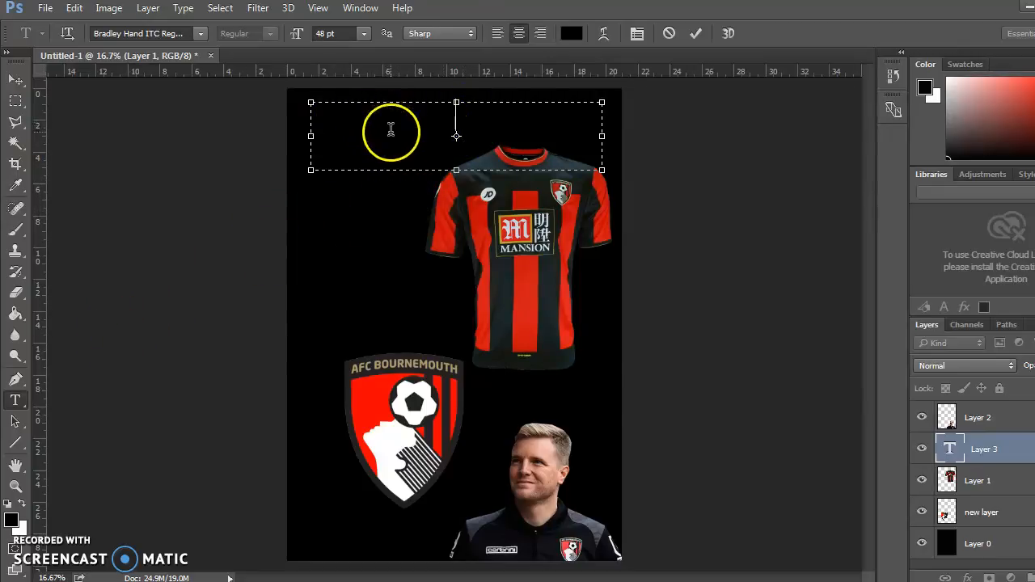
{"action": "left_click", "coordinate": [22, 504]}
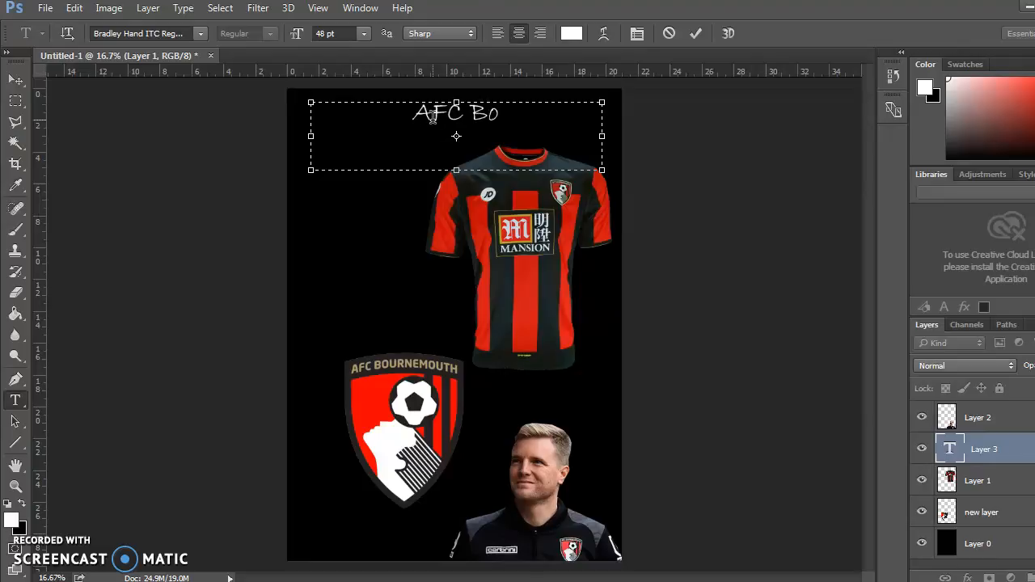
{"action": "type", "text": "nemouth"}
Select the whole "AFC Bournemouth" title and set its font to Bodoni MT Black.
{"action": "left_click", "coordinate": [445, 108]}
{"action": "double_click", "coordinate": [471, 110]}
{"action": "left_click_drag", "start_coordinate": [574, 113], "coordinate": [205, 91]}
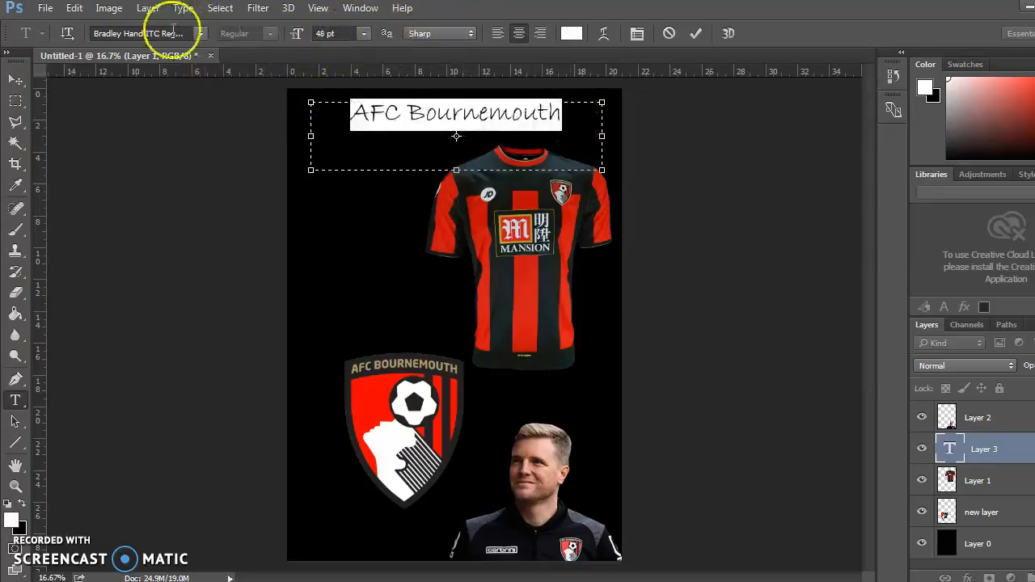
{"action": "left_click", "coordinate": [201, 36]}
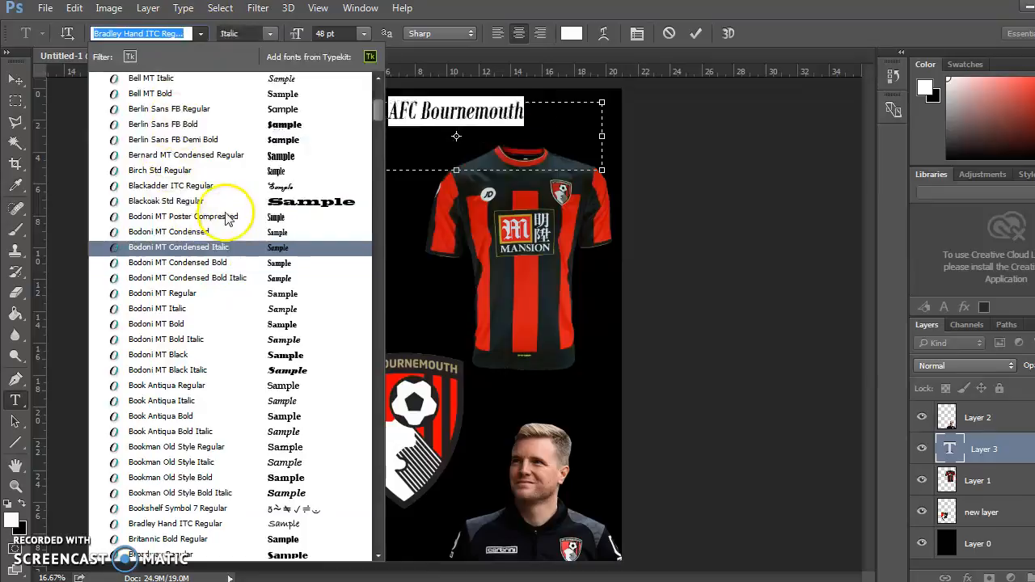
{"action": "left_click", "coordinate": [237, 359]}
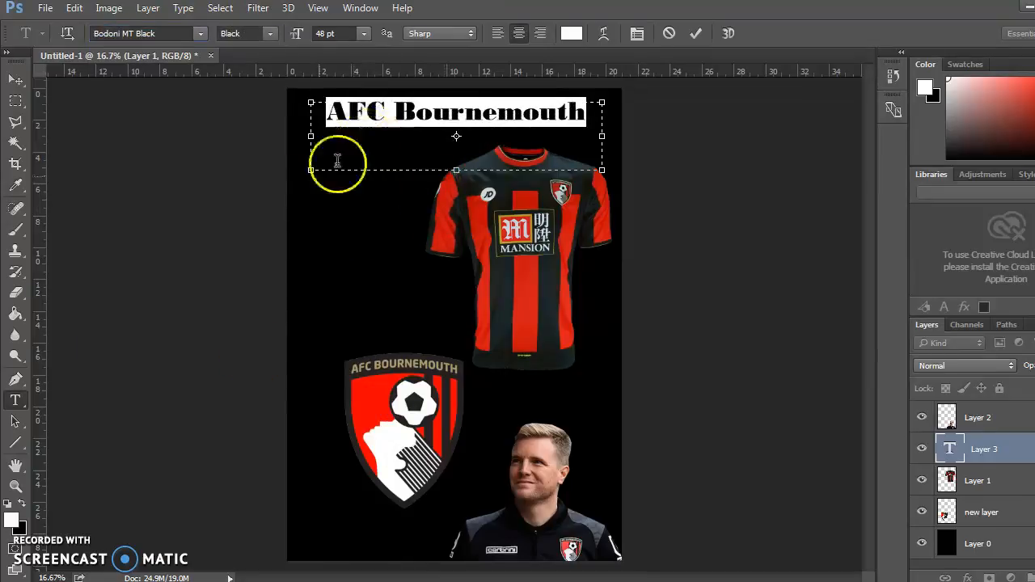
Move the "AFC Bournemouth" title slightly down the page and place its text layer above Layer 2 in the stack.
{"action": "left_click", "coordinate": [16, 78]}
{"action": "left_click_drag", "start_coordinate": [415, 121], "coordinate": [416, 127]}
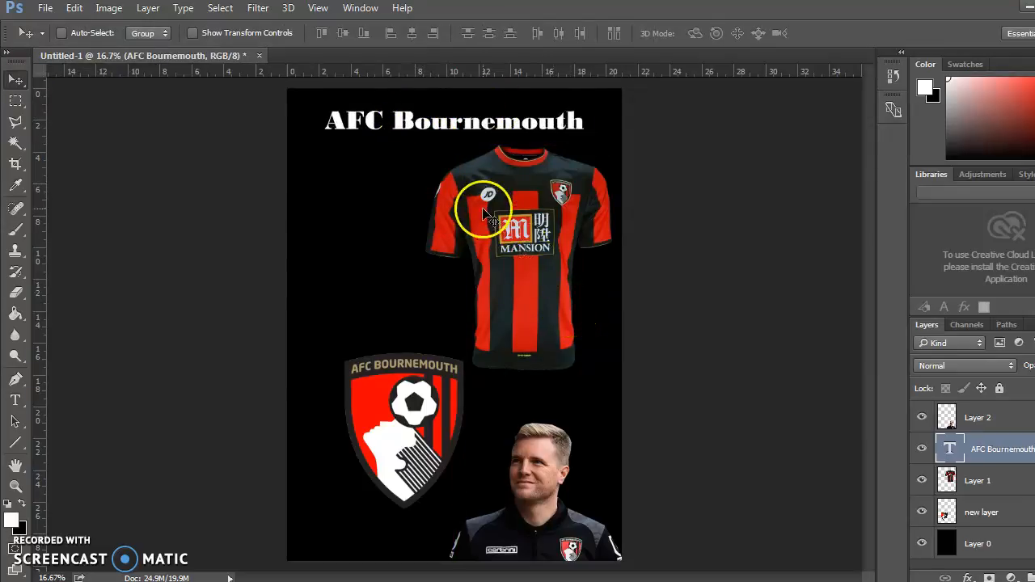
{"action": "left_click_drag", "start_coordinate": [1002, 461], "coordinate": [995, 414]}
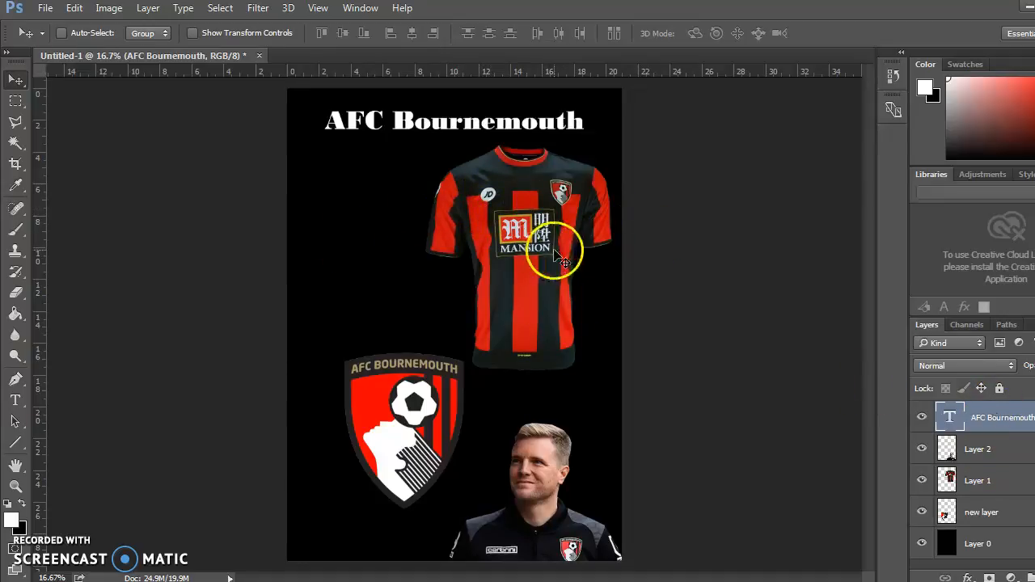
Give the shirt on Layer 1 a white Inner Glow with 69% opacity, 12% choke and 51 px size.
{"action": "left_click", "coordinate": [1008, 454]}
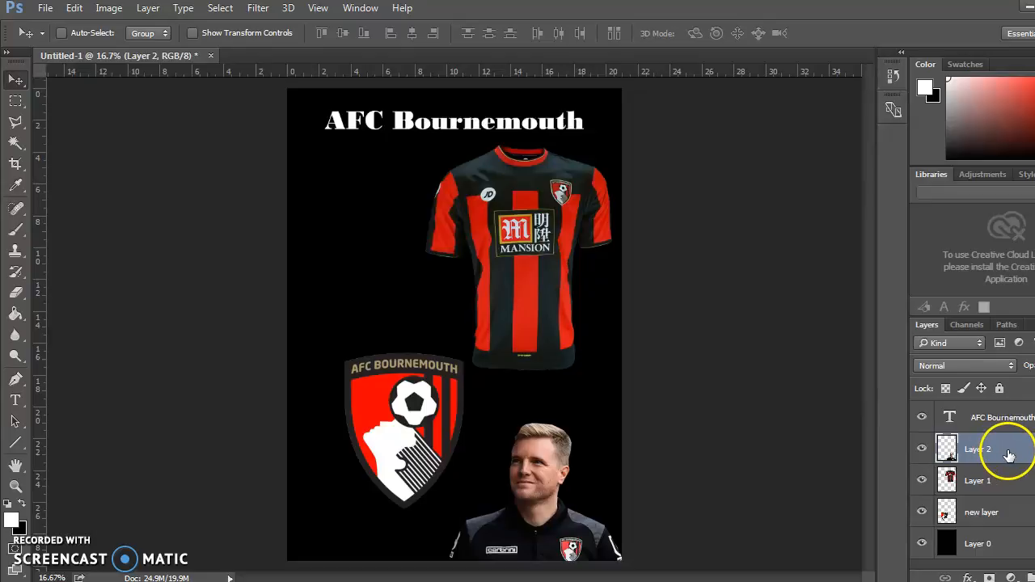
{"action": "double_click", "coordinate": [1010, 479]}
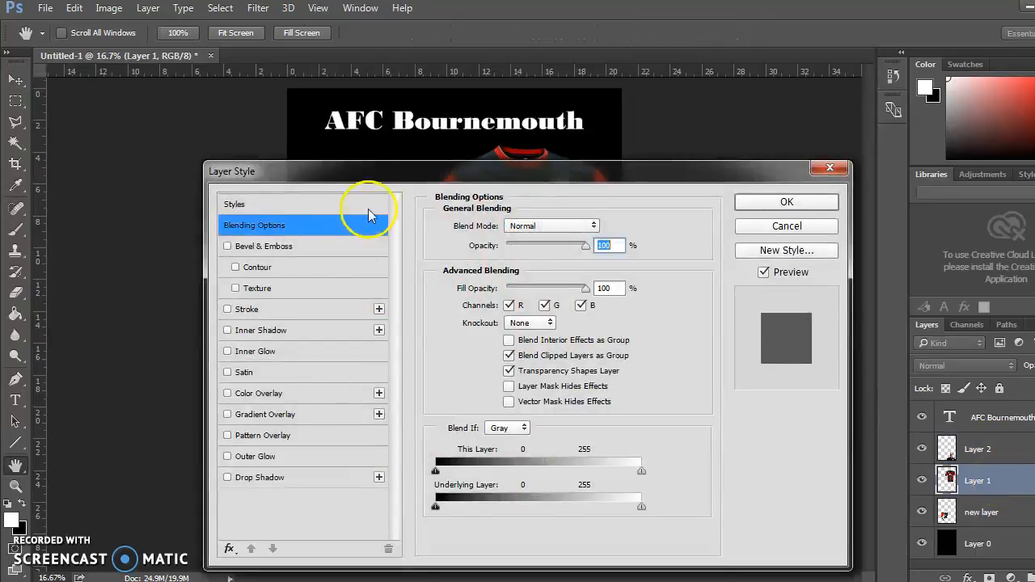
{"action": "left_click_drag", "start_coordinate": [404, 184], "coordinate": [820, 137]}
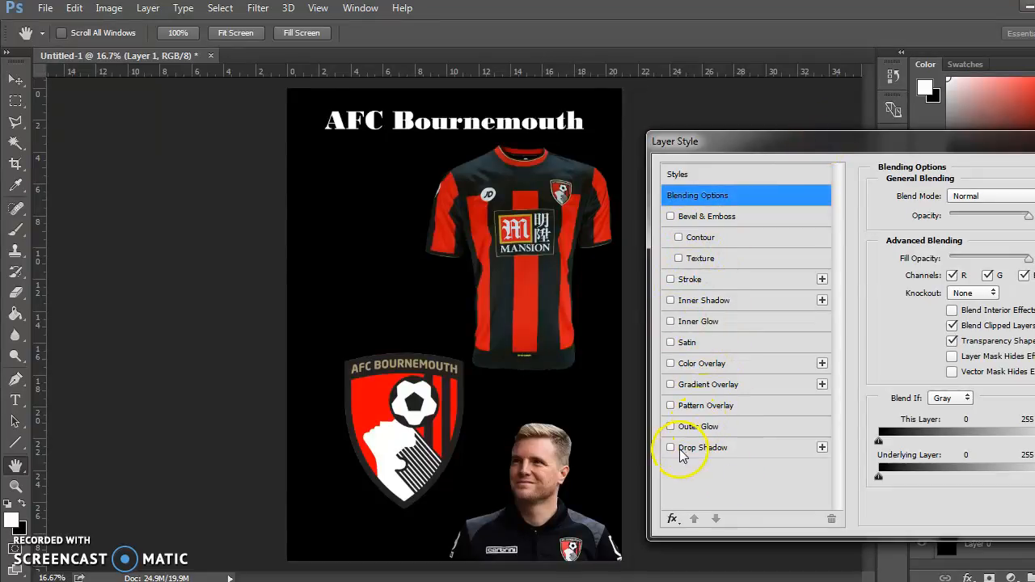
{"action": "left_click", "coordinate": [700, 447]}
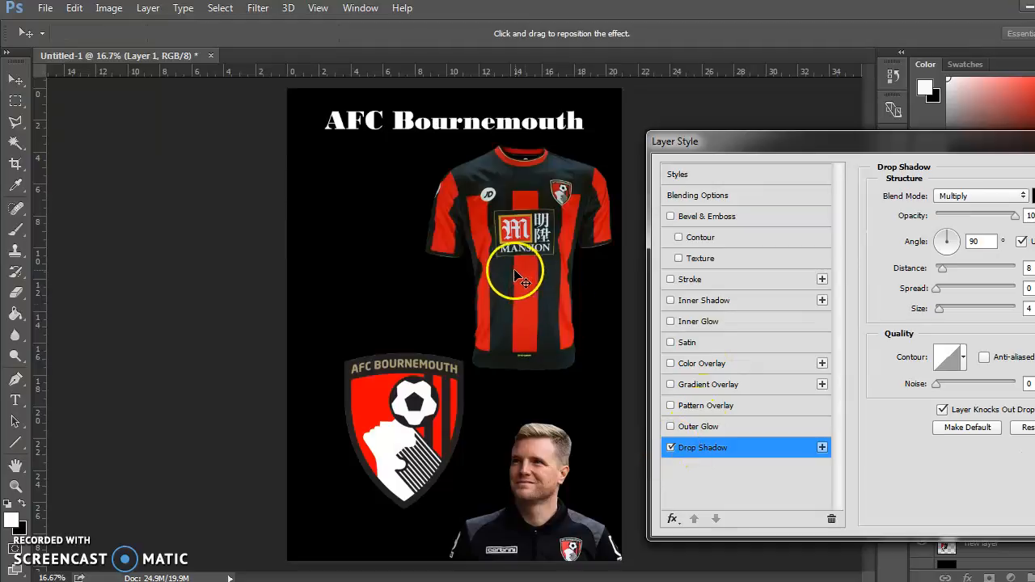
{"action": "left_click", "coordinate": [671, 448]}
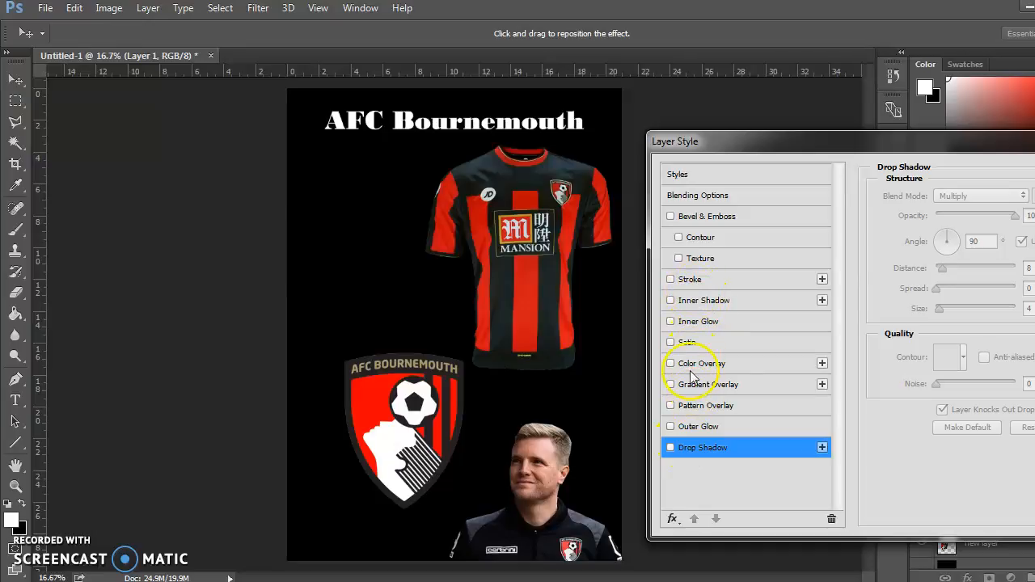
{"action": "left_click", "coordinate": [704, 324]}
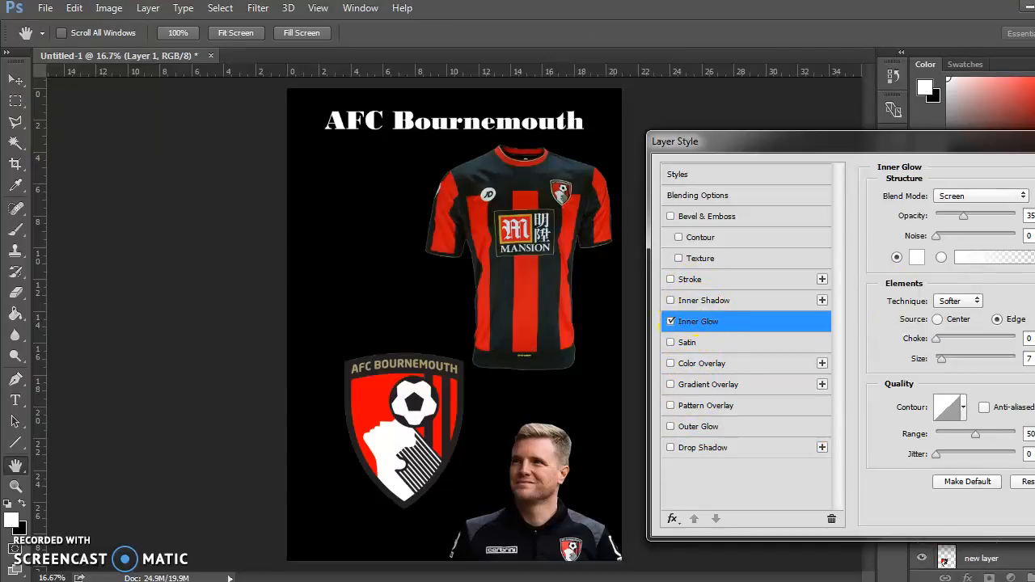
{"action": "left_click_drag", "start_coordinate": [965, 215], "coordinate": [981, 218]}
{"action": "left_click_drag", "start_coordinate": [942, 343], "coordinate": [959, 363]}
{"action": "left_click_drag", "start_coordinate": [844, 148], "coordinate": [602, 128]}
{"action": "left_click", "coordinate": [981, 156]}
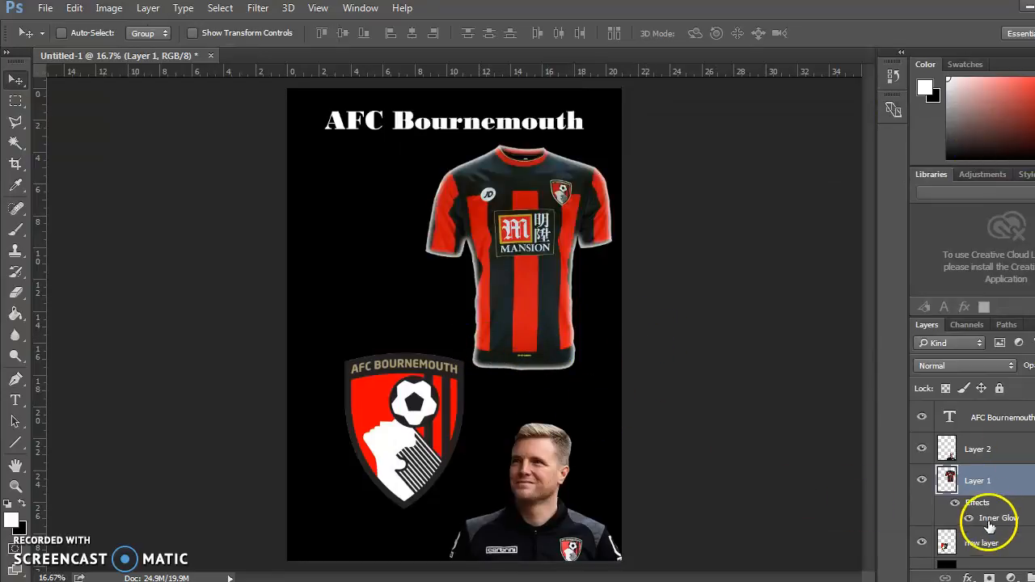
Apply the same Inner Glow (69% opacity, 12% choke, 51 px size) to the crest on "new layer" and shift the crest slightly up and left.
{"action": "double_click", "coordinate": [1010, 543]}
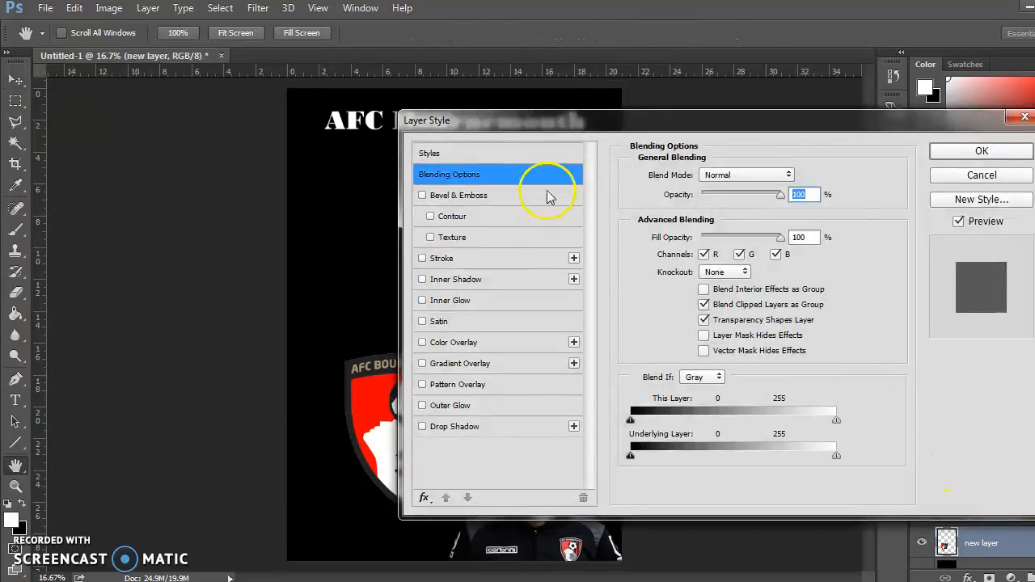
{"action": "left_click_drag", "start_coordinate": [526, 115], "coordinate": [669, 111]}
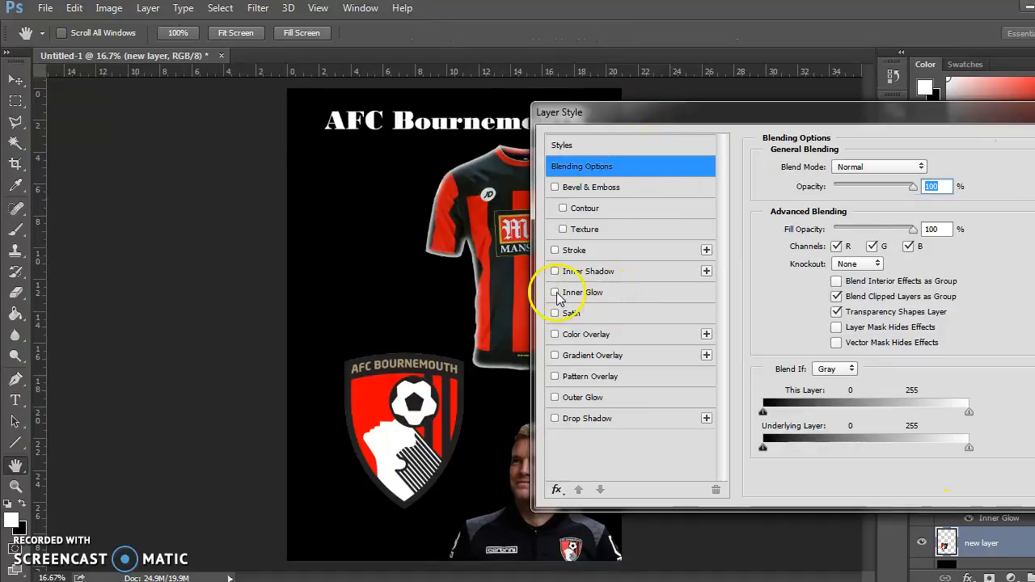
{"action": "left_click", "coordinate": [588, 294]}
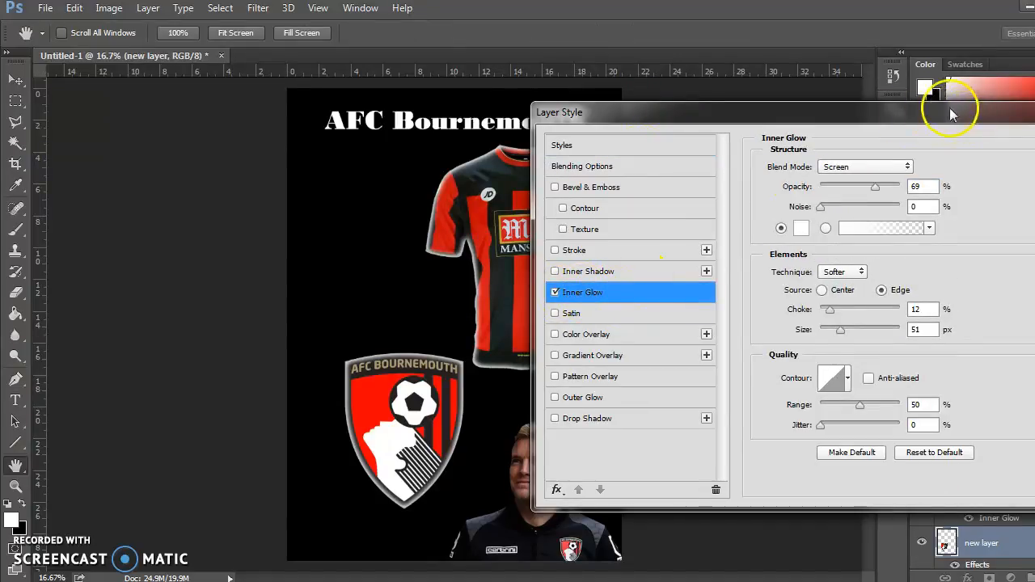
{"action": "left_click_drag", "start_coordinate": [951, 113], "coordinate": [793, 116]}
{"action": "left_click", "coordinate": [929, 139]}
{"action": "left_click_drag", "start_coordinate": [458, 457], "coordinate": [442, 438]}
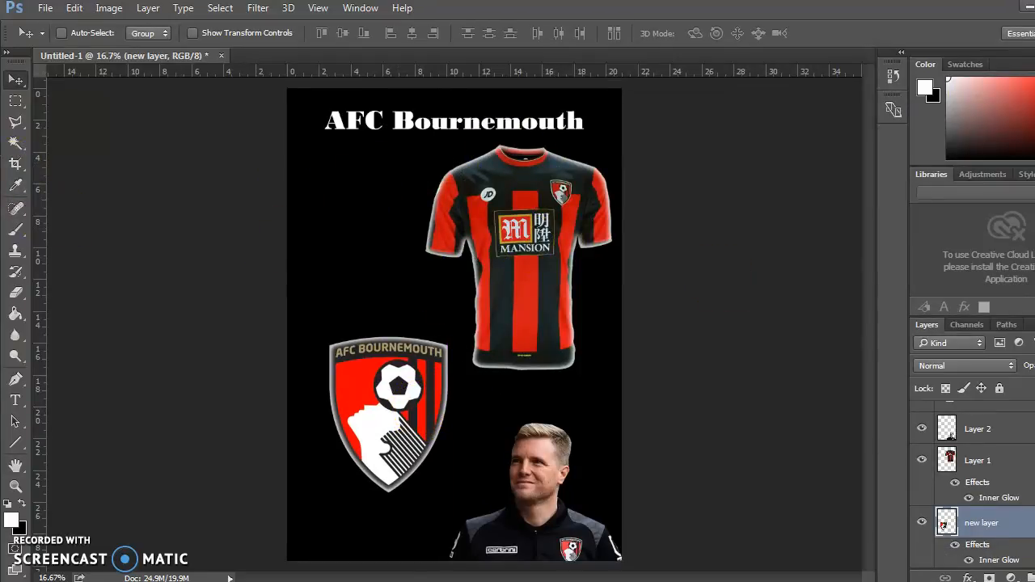
Make the black background Layer 0 active and switch to the Gradient tool.
{"action": "scroll", "coordinate": [970, 485], "scroll_direction": "down", "scroll_amount": 1}
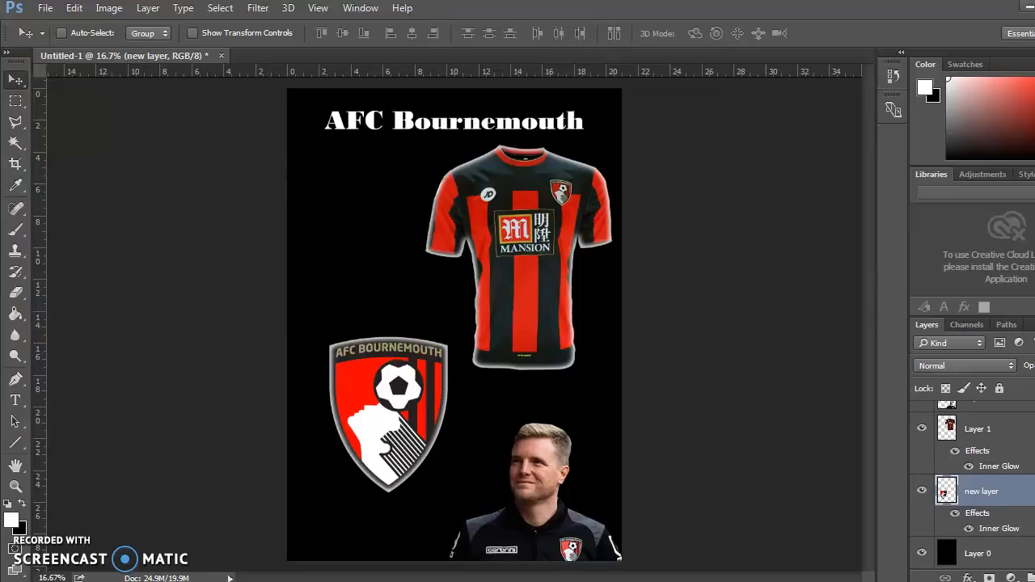
{"action": "left_click", "coordinate": [987, 553]}
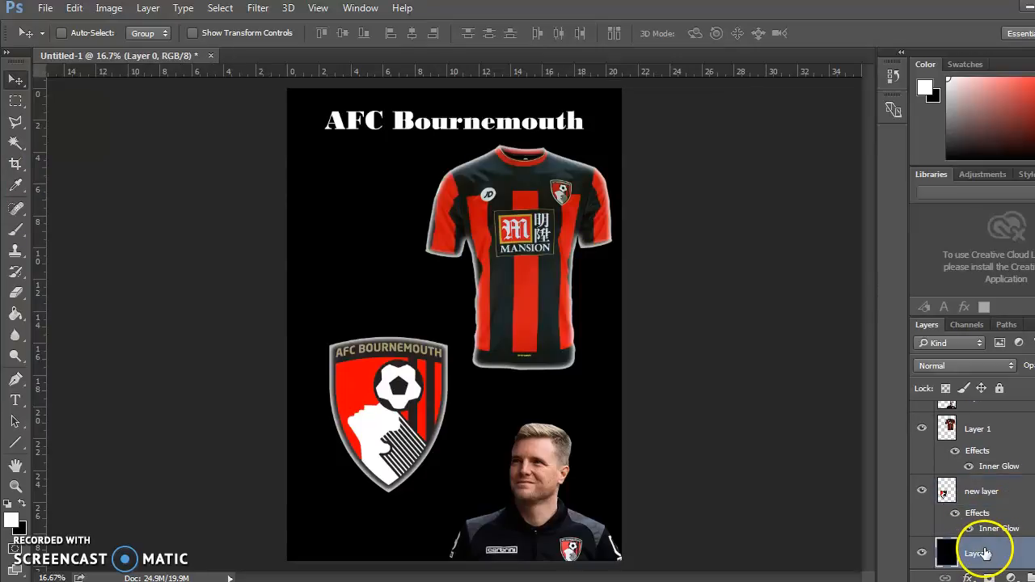
{"action": "left_click", "coordinate": [18, 316]}
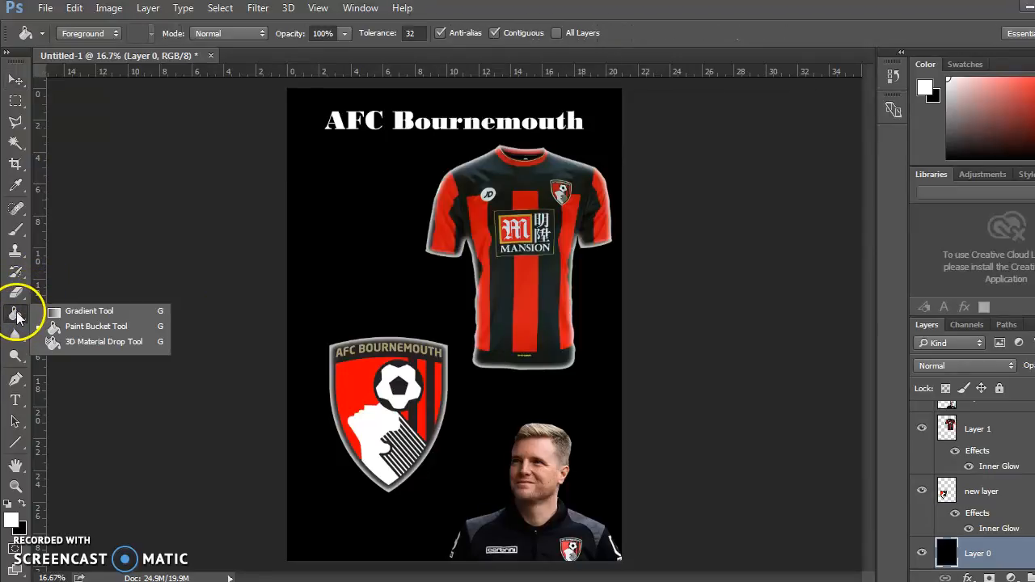
{"action": "left_click", "coordinate": [89, 312]}
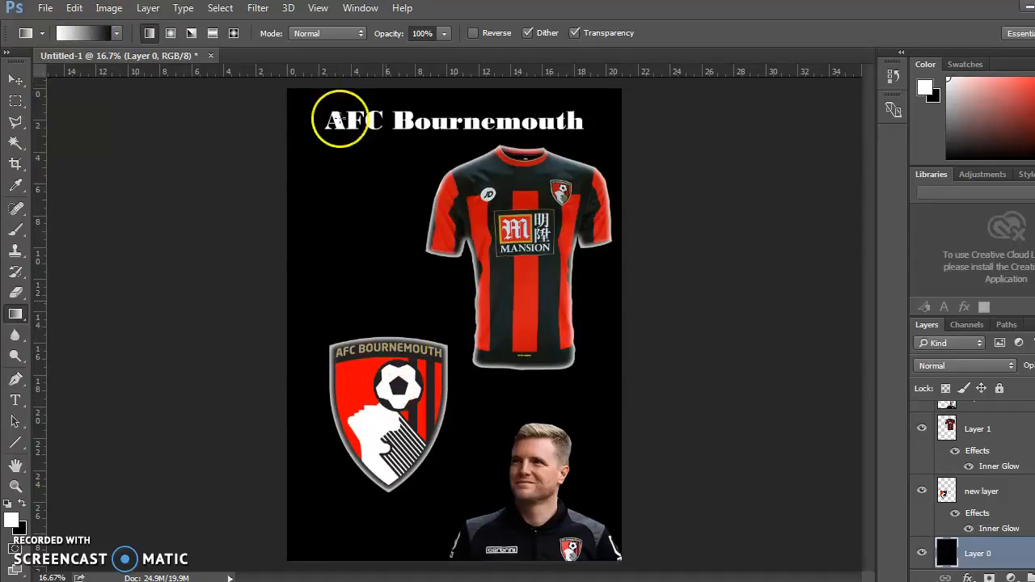
{"action": "left_click", "coordinate": [117, 34]}
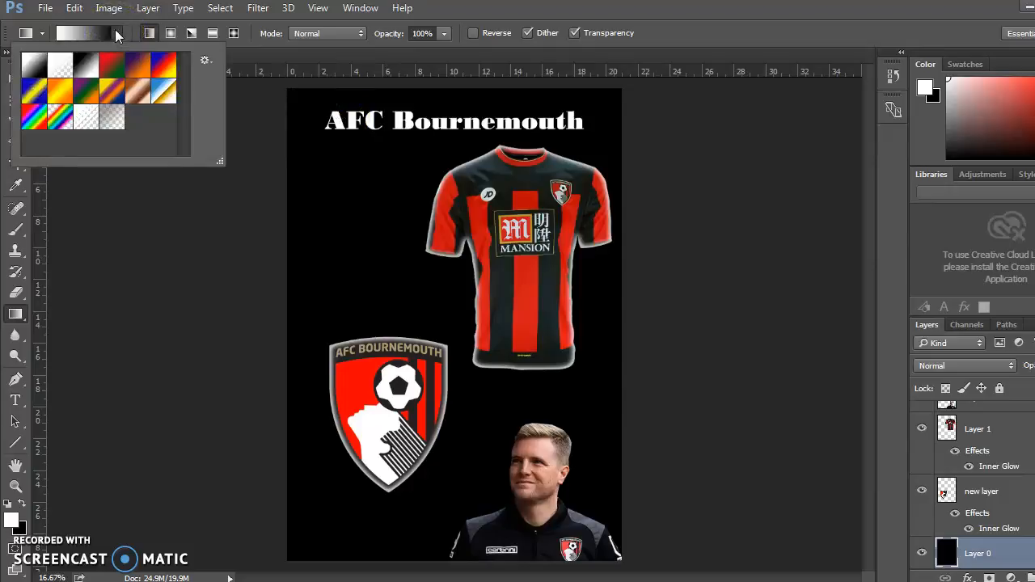
{"action": "left_click", "coordinate": [139, 208]}
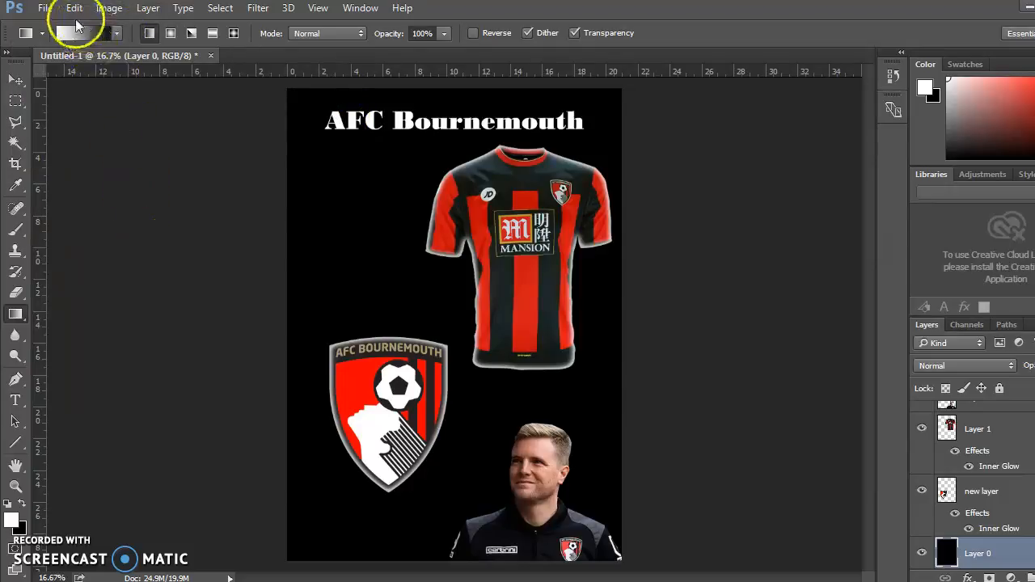
Set the foreground colour to red ff0000 and draw a vertical red-to-black linear gradient on Layer 0 from the shirt's shoulders to mid-crest height.
{"action": "left_click", "coordinate": [22, 504]}
{"action": "left_click", "coordinate": [22, 504]}
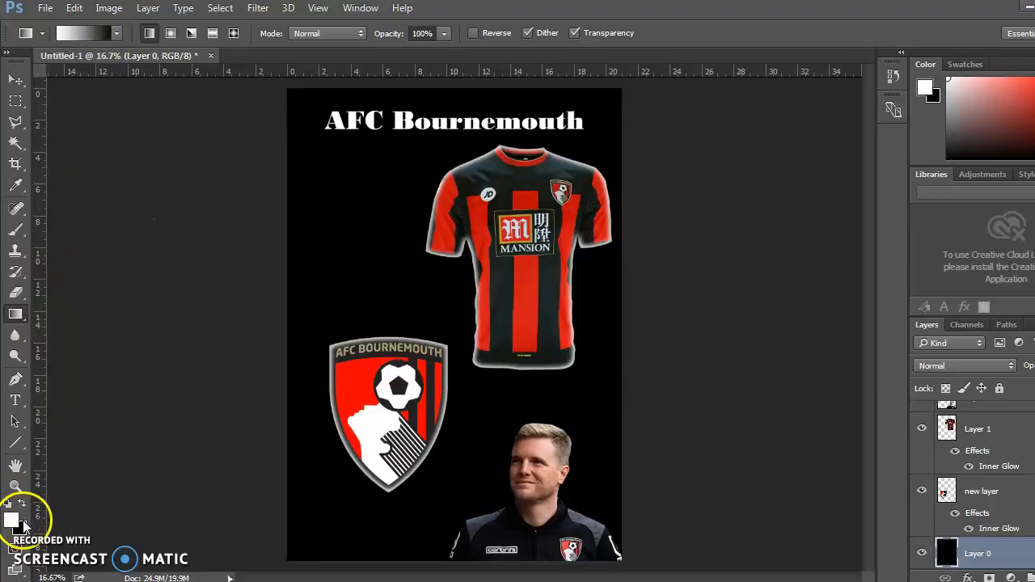
{"action": "left_click", "coordinate": [13, 521]}
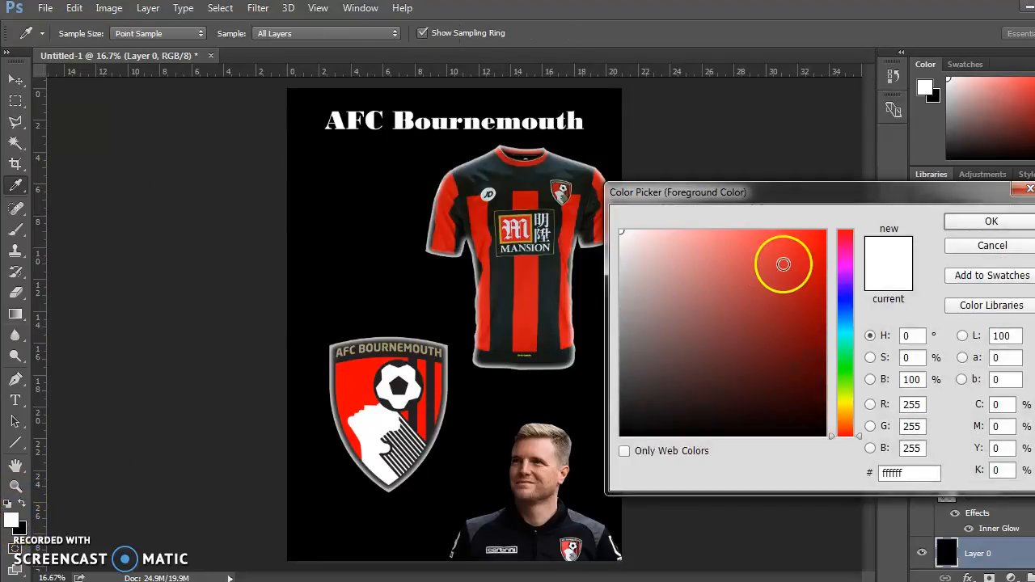
{"action": "left_click", "coordinate": [819, 235]}
{"action": "left_click_drag", "start_coordinate": [819, 235], "coordinate": [845, 220]}
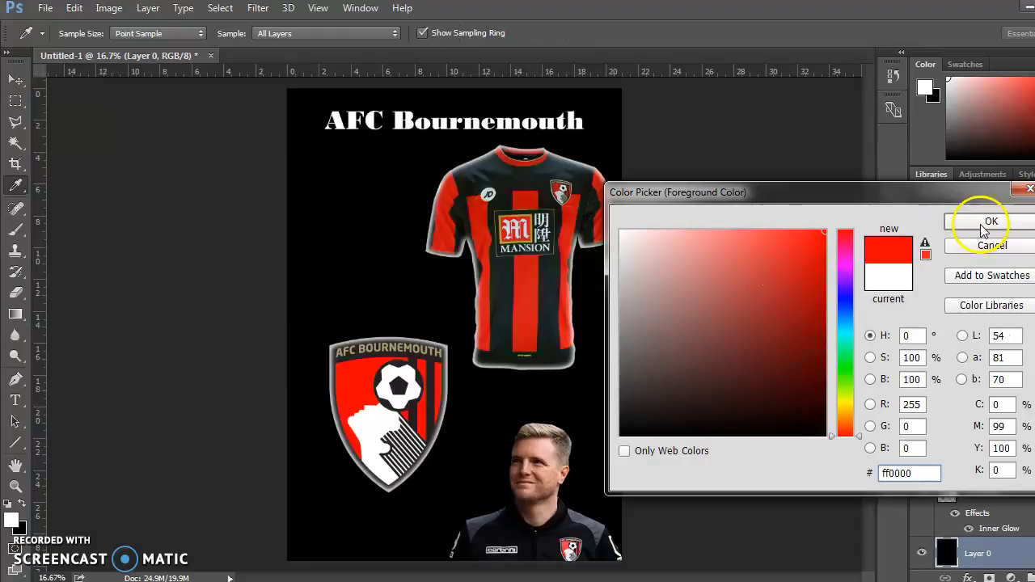
{"action": "left_click", "coordinate": [983, 225]}
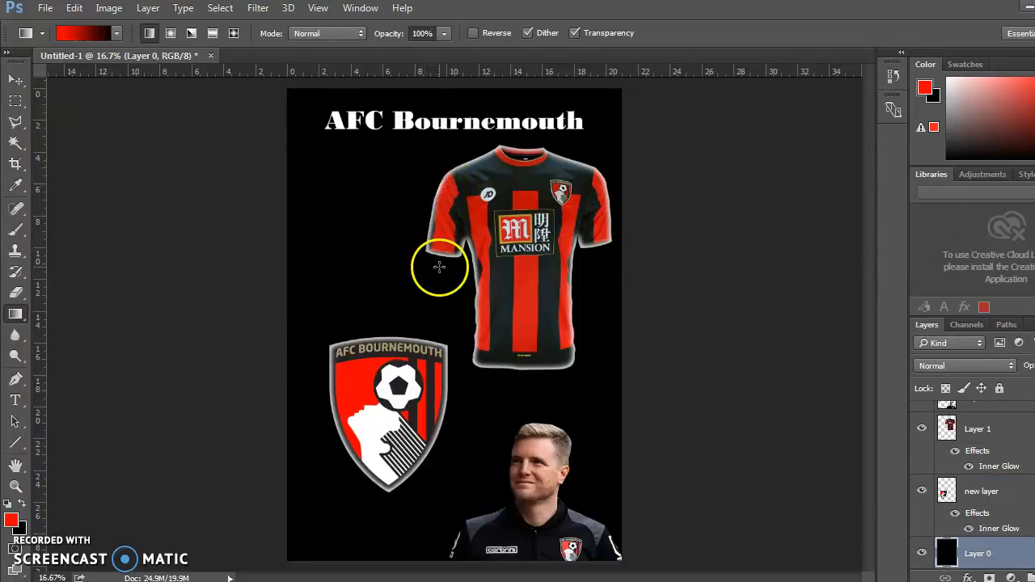
{"action": "left_click_drag", "start_coordinate": [449, 184], "coordinate": [453, 418]}
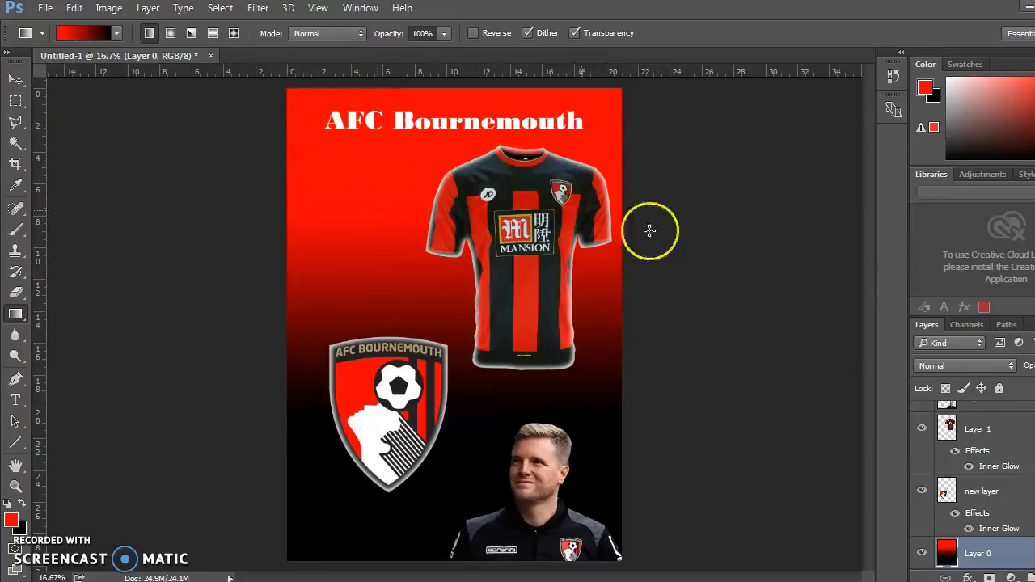
Enable a Drop Shadow in the layer style of the "AFC Bournemouth" title layer.
{"action": "left_click", "coordinate": [16, 80]}
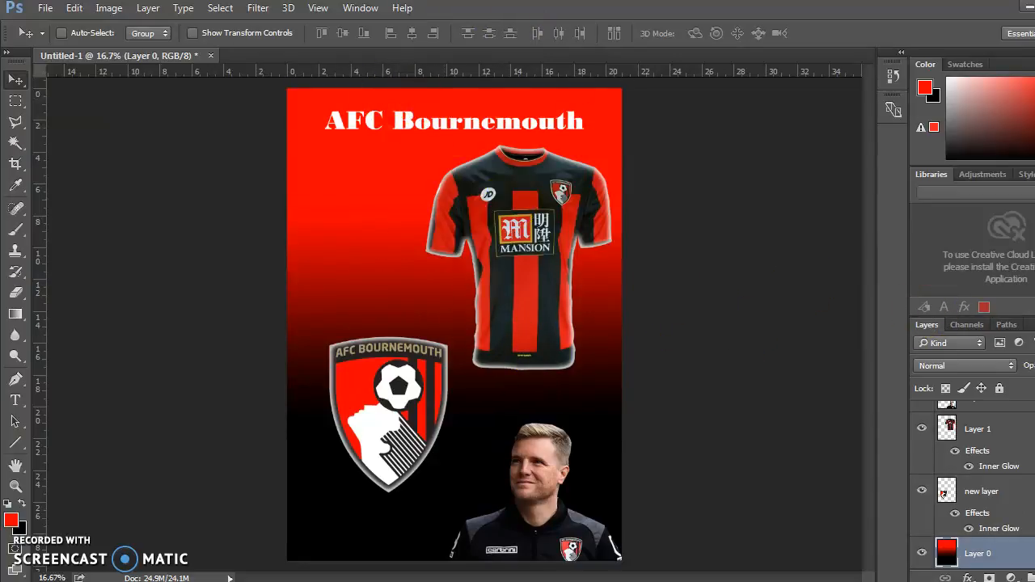
{"action": "scroll", "coordinate": [970, 478], "scroll_direction": "up", "scroll_amount": 2}
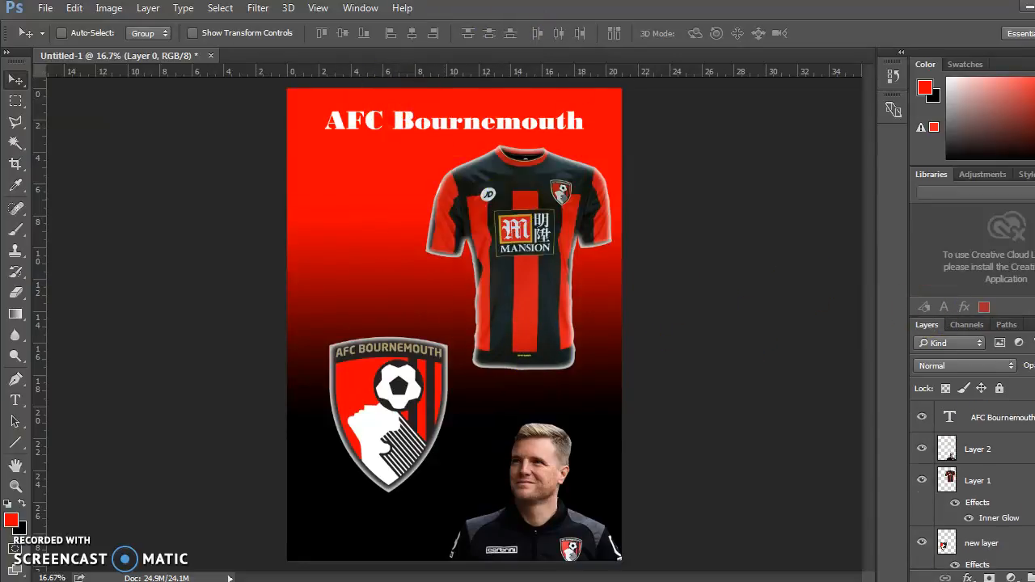
{"action": "left_click", "coordinate": [988, 414]}
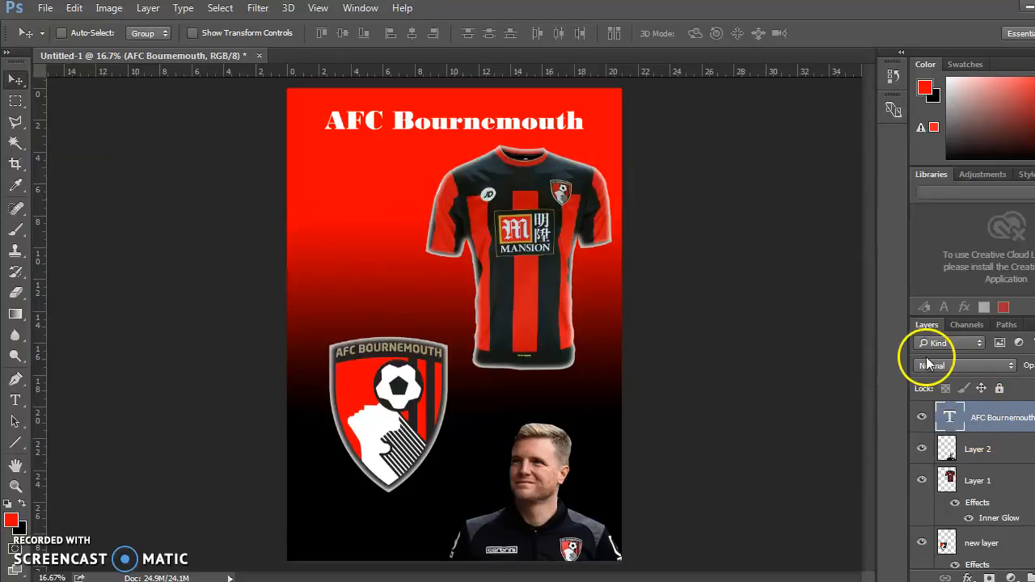
{"action": "double_click", "coordinate": [998, 431]}
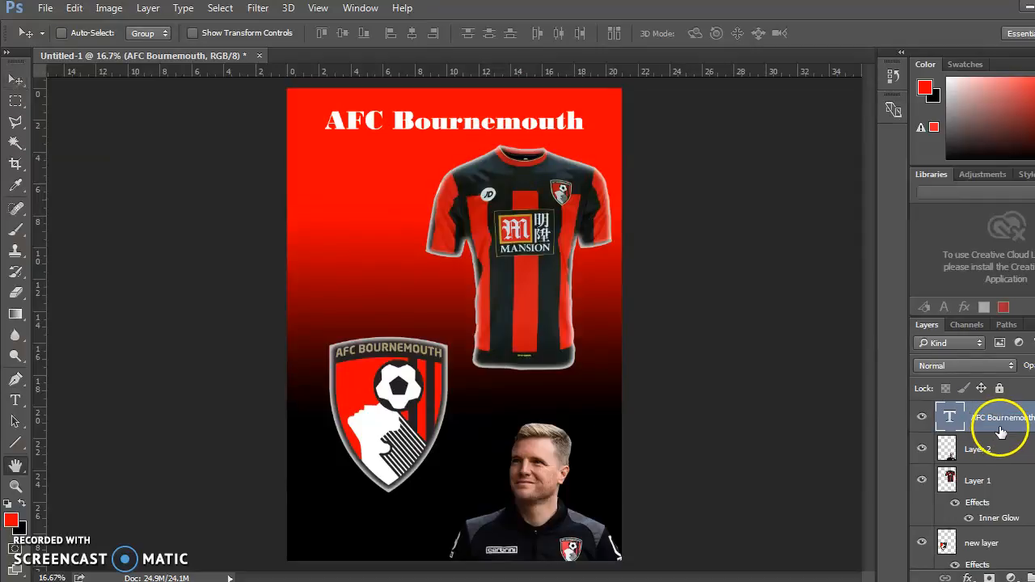
{"action": "left_click_drag", "start_coordinate": [525, 122], "coordinate": [728, 164]}
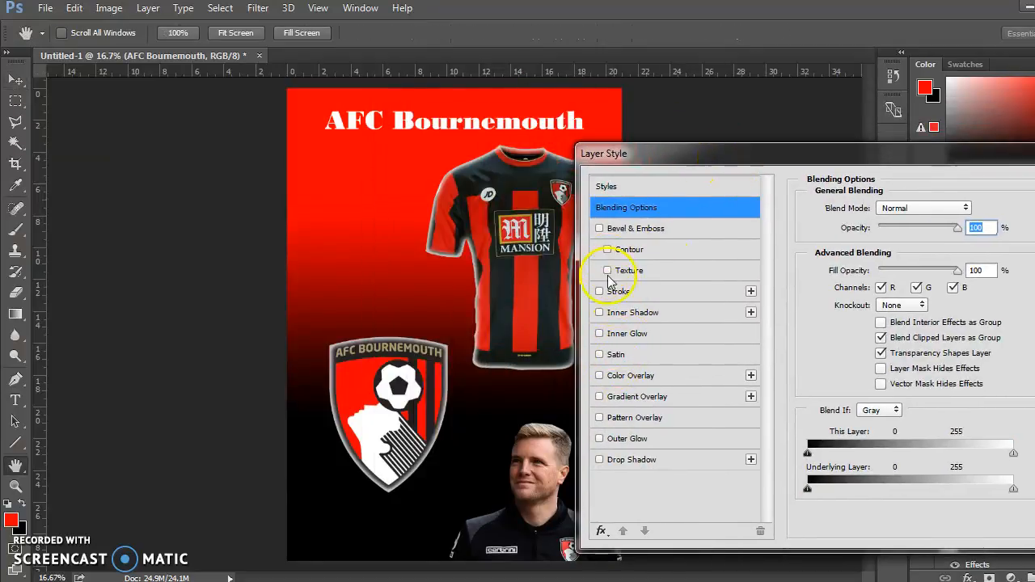
{"action": "left_click", "coordinate": [600, 460]}
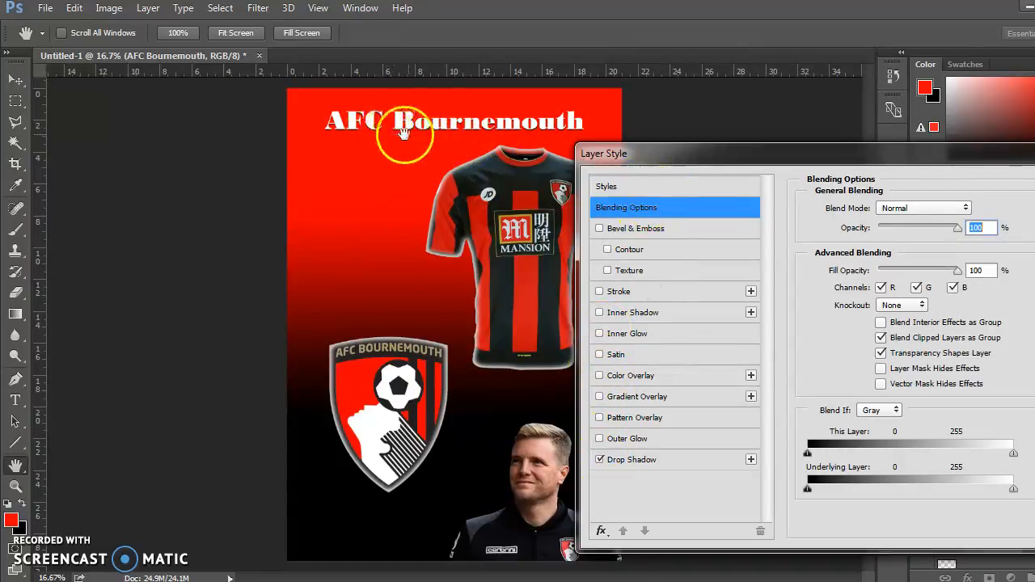
{"action": "left_click_drag", "start_coordinate": [647, 152], "coordinate": [337, 201]}
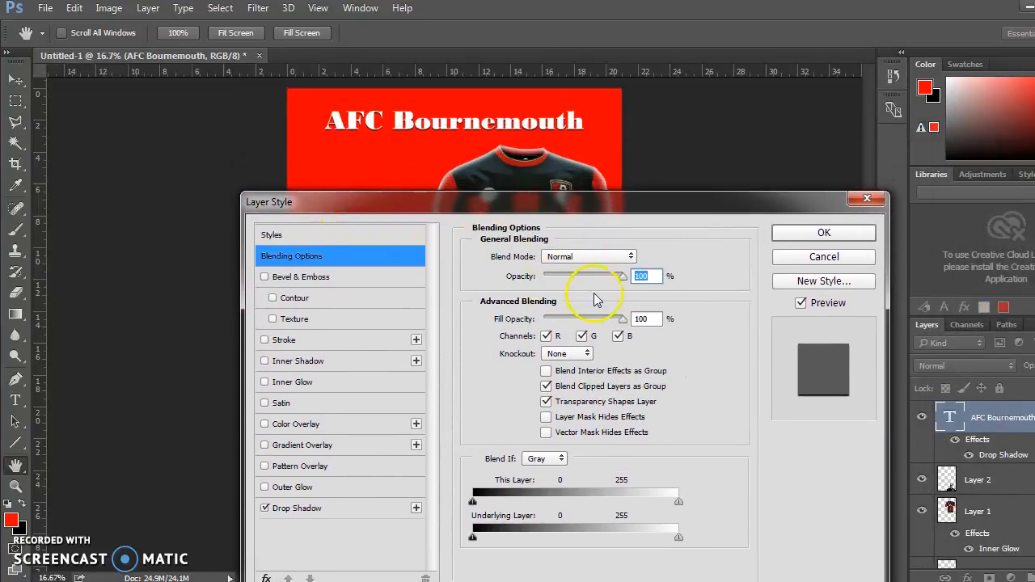
Set the title's Drop Shadow to a distance of 14 px and a spread of 18%, and apply the layer style.
{"action": "mouse_move", "coordinate": [622, 321]}
{"action": "left_mouse_down"}
{"action": "mouse_move", "coordinate": [590, 323]}
{"action": "mouse_move", "coordinate": [633, 321]}
{"action": "left_mouse_up"}
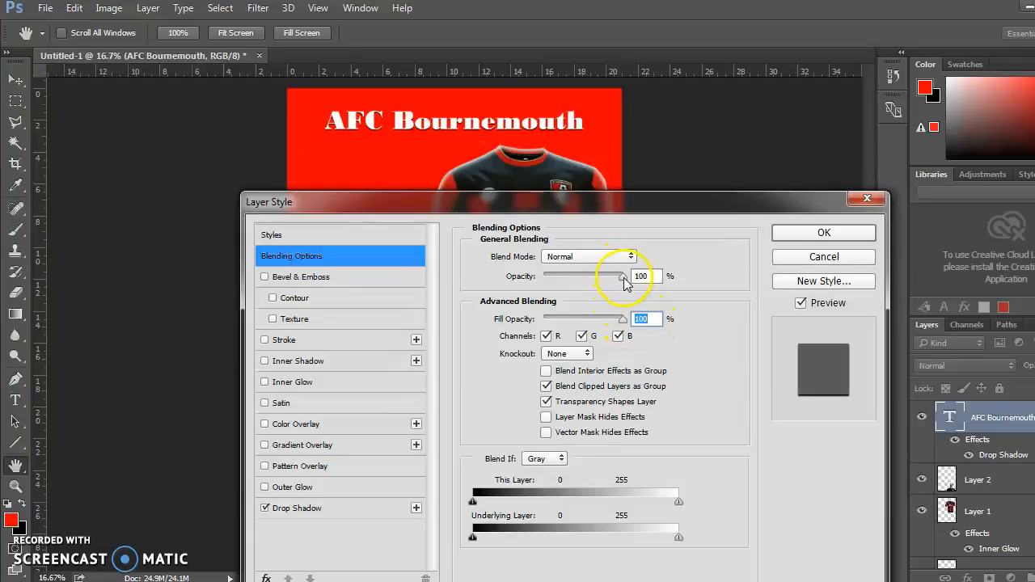
{"action": "left_click", "coordinate": [304, 507]}
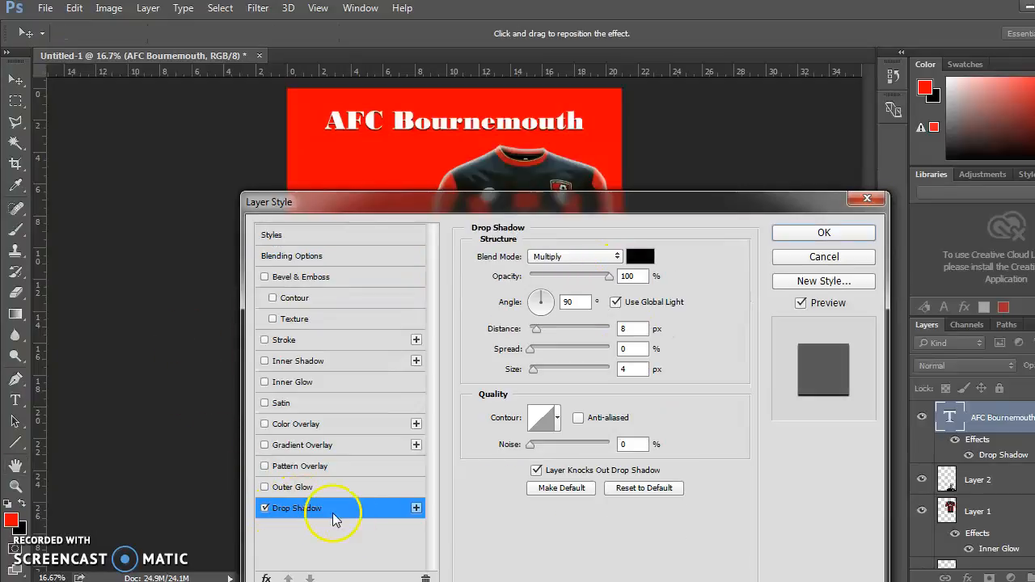
{"action": "left_click", "coordinate": [629, 276]}
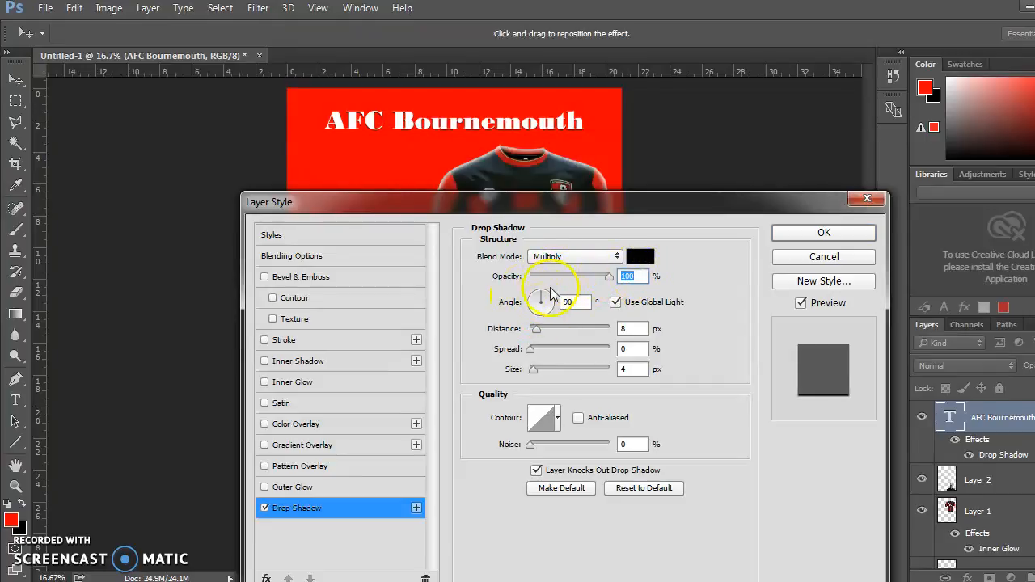
{"action": "left_click_drag", "start_coordinate": [537, 329], "coordinate": [540, 347]}
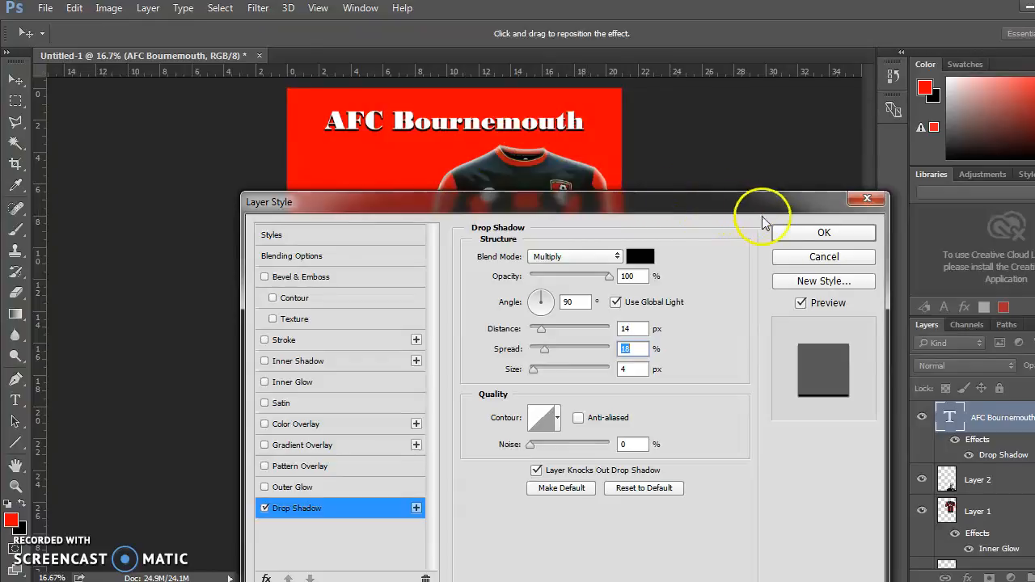
{"action": "left_click", "coordinate": [790, 231]}
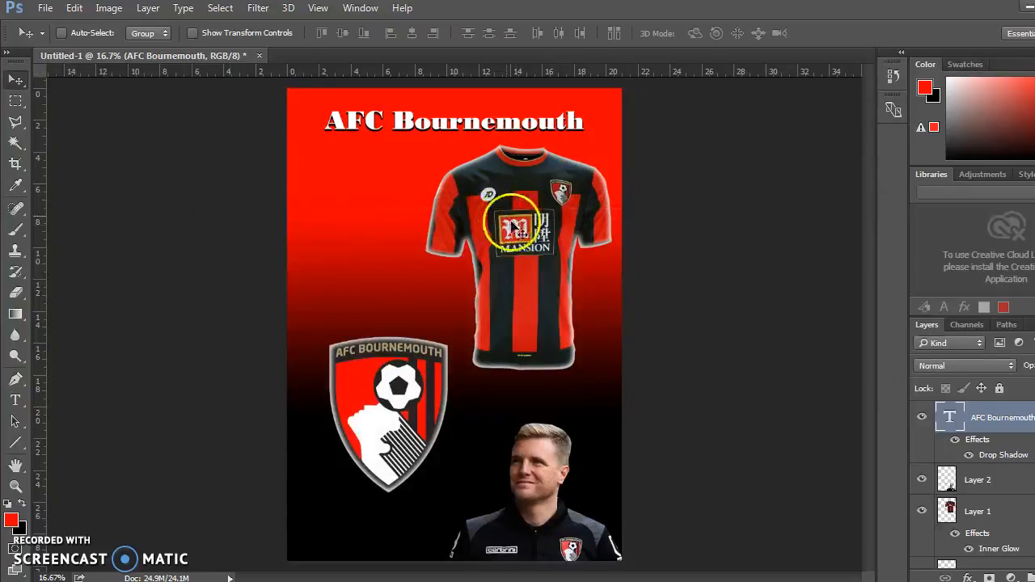